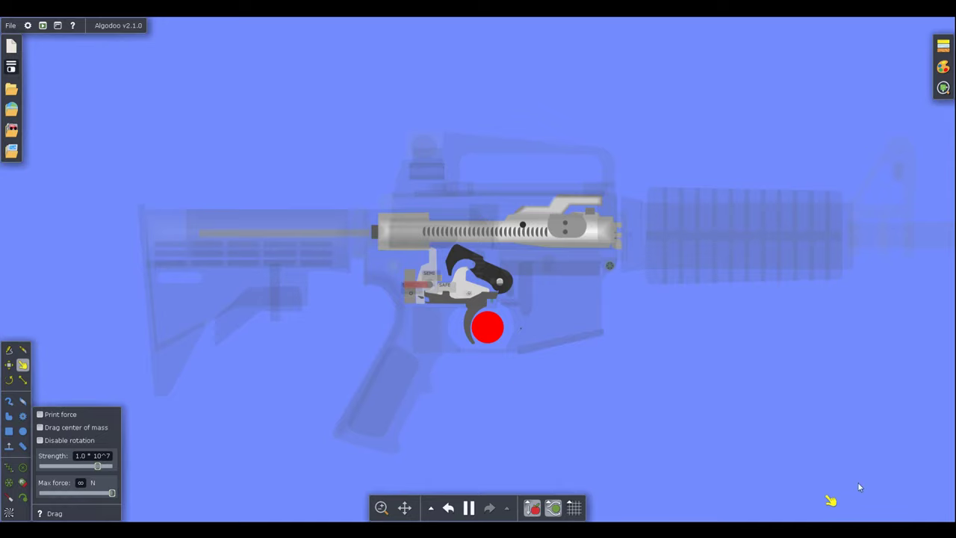
Pan the rifle left and back to centre, adjusting the zoom.
mouse_move(741, 129)
mouse_down()
mouse_move(567, 107)
mouse_move(311, 130)
mouse_move(487, 243)
mouse_up()
mouse_move(325, 127)
mouse_down()
mouse_move(614, 134)
mouse_move(479, 95)
mouse_move(545, 122)
mouse_up()
scroll(601, 127, down, 2)
scroll(471, 99, down, 1)
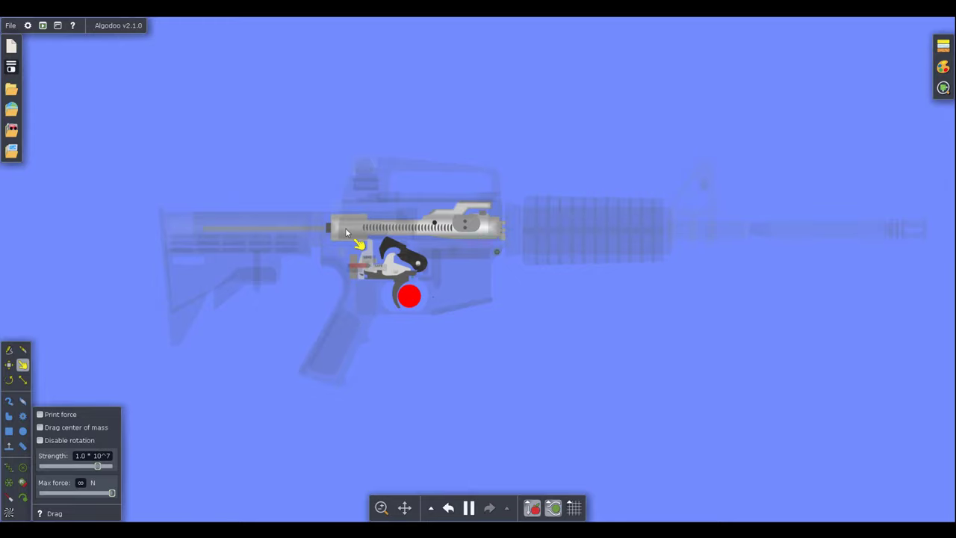
scroll(345, 230, up, 4)
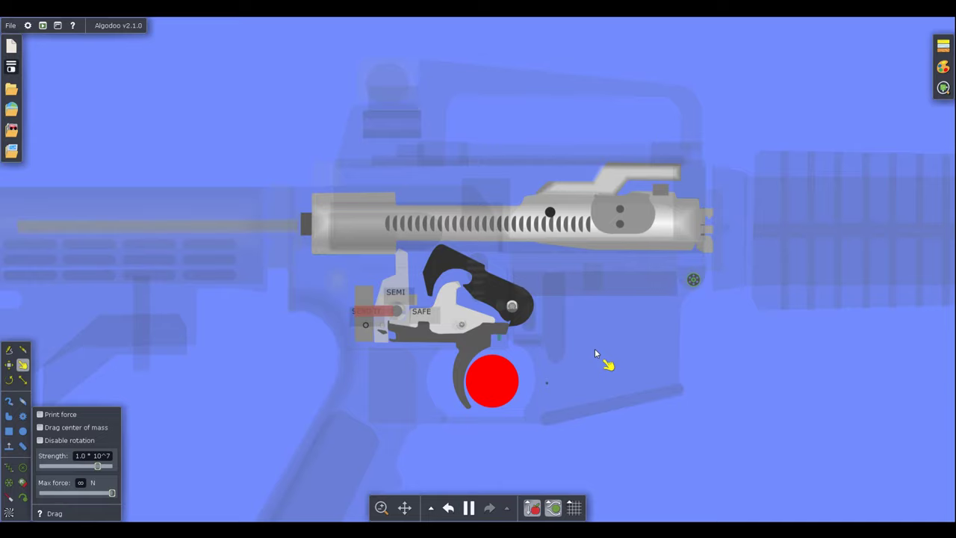
scroll(674, 135, down, 3)
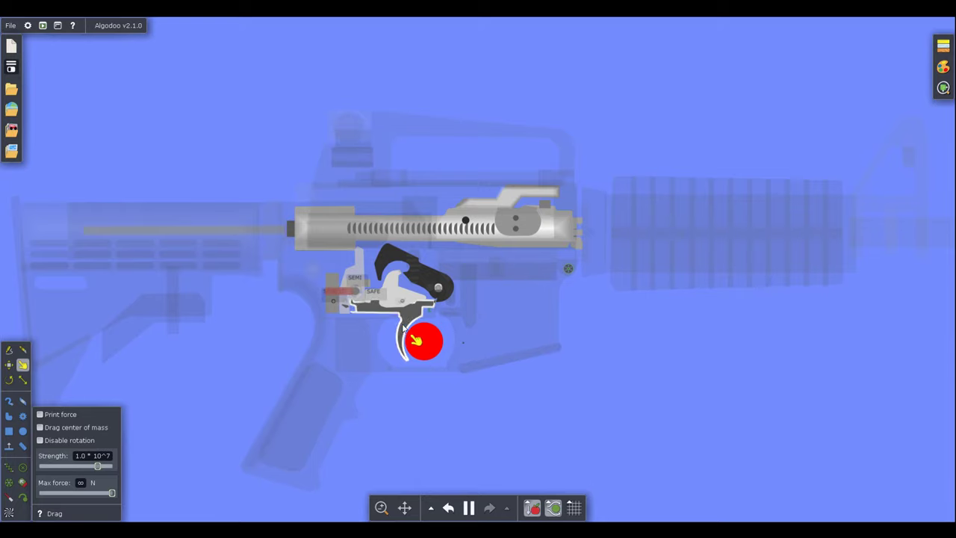
Select all parts, clear the selection, then zoom and pan onto the trigger group.
key(ctrl+a)
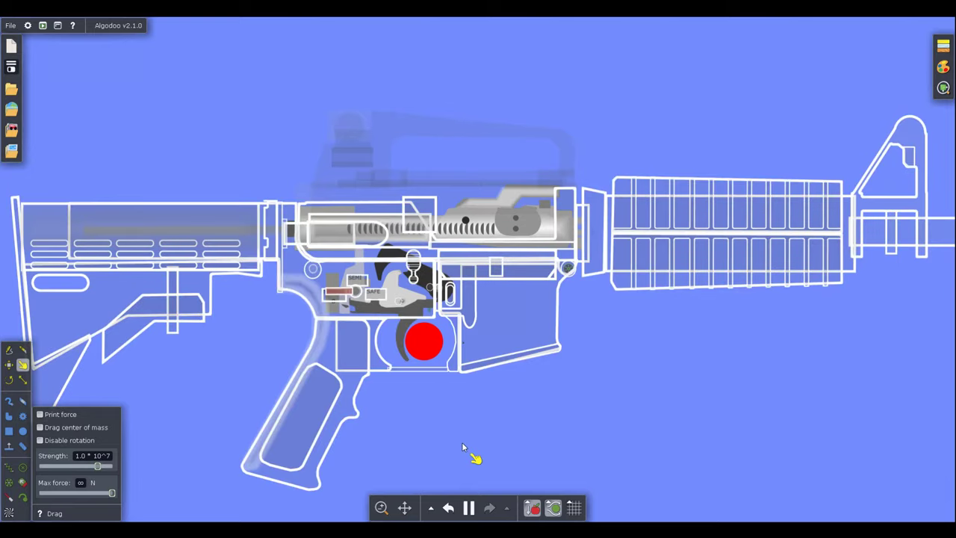
click(445, 422)
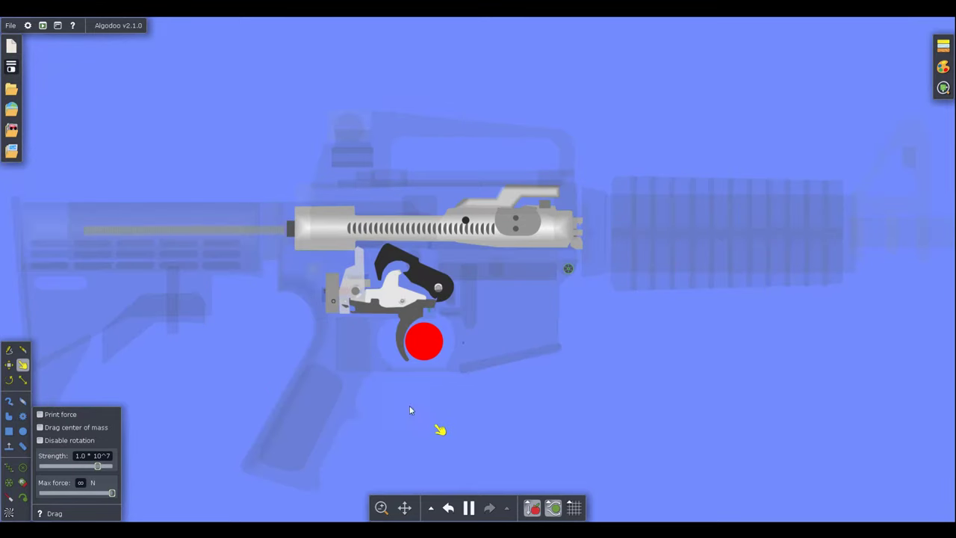
scroll(316, 317, up, 5)
scroll(349, 329, down, 2)
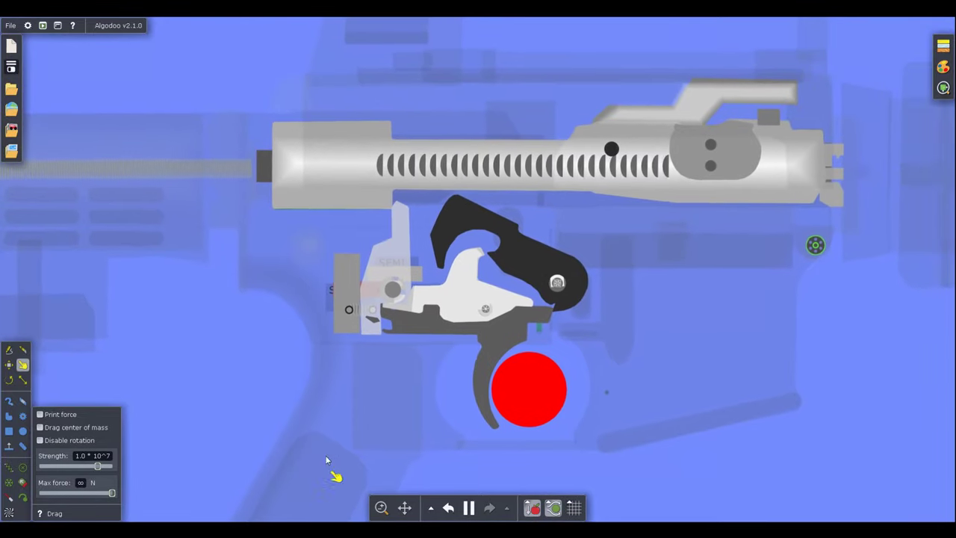
drag(572, 360, 509, 343)
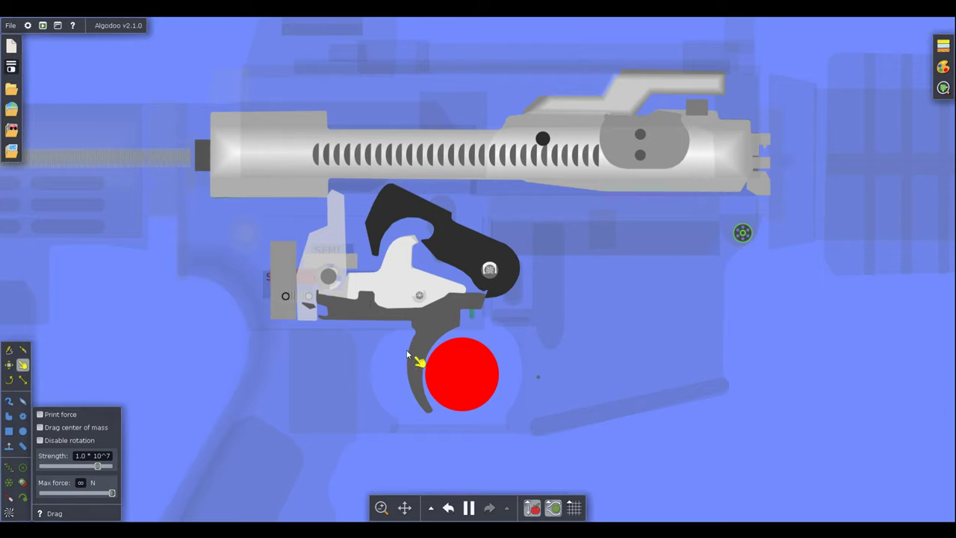
Select the trigger, pull it back, and release it so it resets.
click(431, 310)
scroll(480, 363, down, 1)
scroll(437, 237, up, 3)
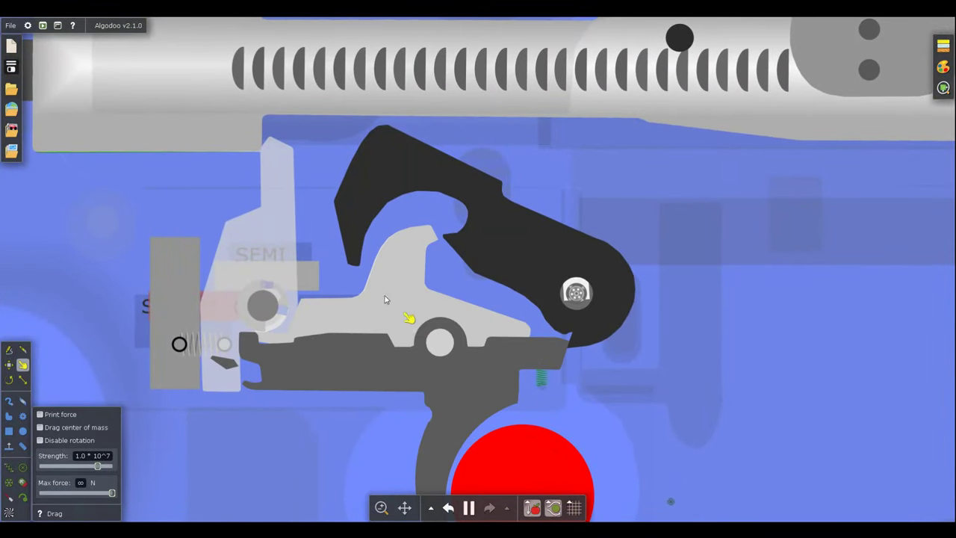
scroll(373, 319, down, 1)
scroll(313, 310, down, 1)
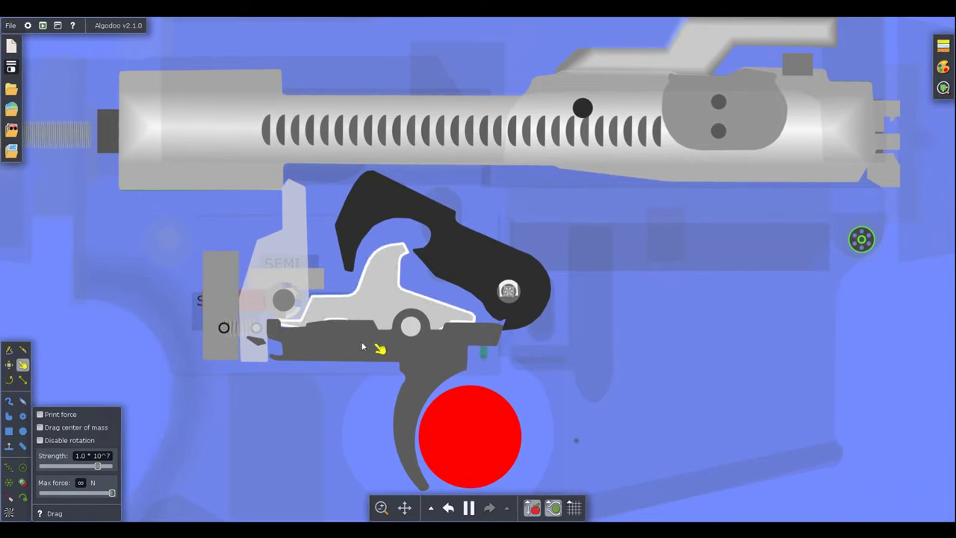
drag(370, 367, 367, 287)
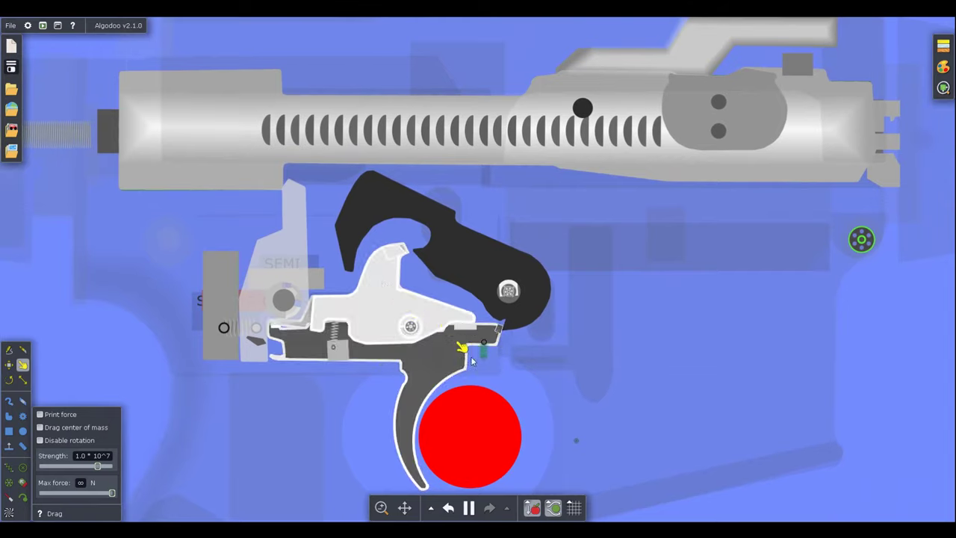
mouse_move(472, 362)
mouse_down()
mouse_move(451, 349)
mouse_move(546, 404)
mouse_up()
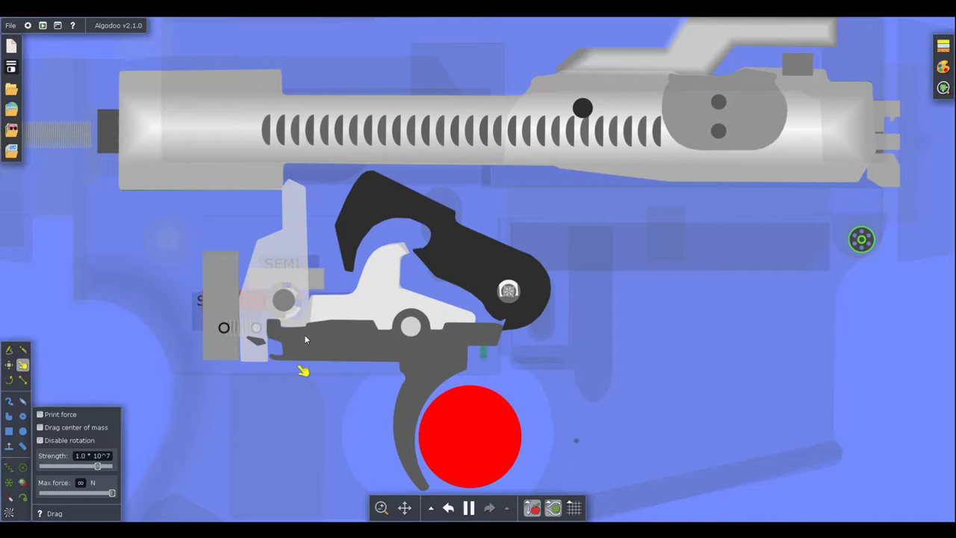
Tug a fire-control part, then pull the bolt carrier rearward.
scroll(228, 295, up, 2)
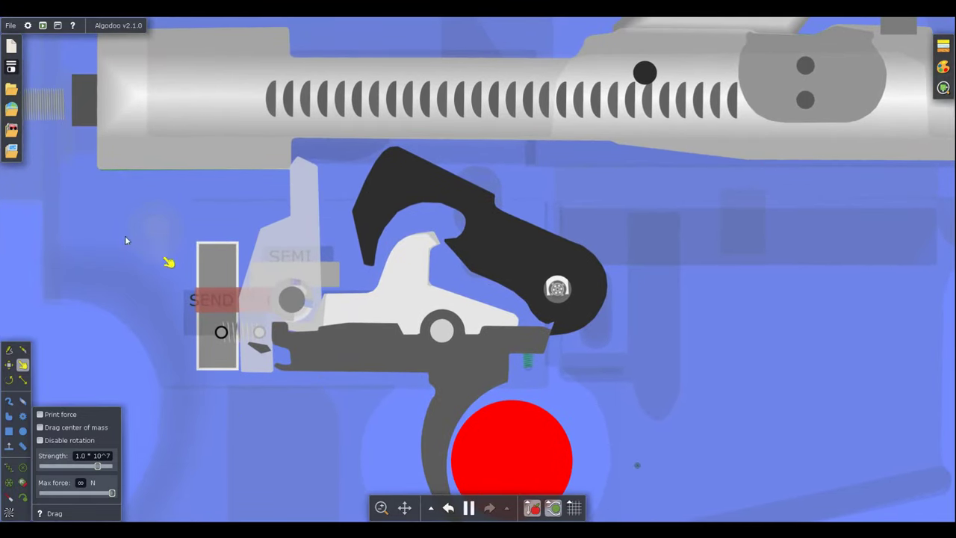
scroll(366, 511, down, 5)
mouse_move(366, 512)
mouse_down()
mouse_move(241, 362)
mouse_move(309, 515)
mouse_up()
scroll(494, 139, up, 1)
mouse_move(494, 140)
mouse_down()
mouse_move(366, 175)
mouse_move(273, 184)
mouse_move(232, 256)
mouse_move(236, 278)
mouse_move(324, 270)
mouse_move(303, 142)
mouse_move(432, 153)
mouse_up()
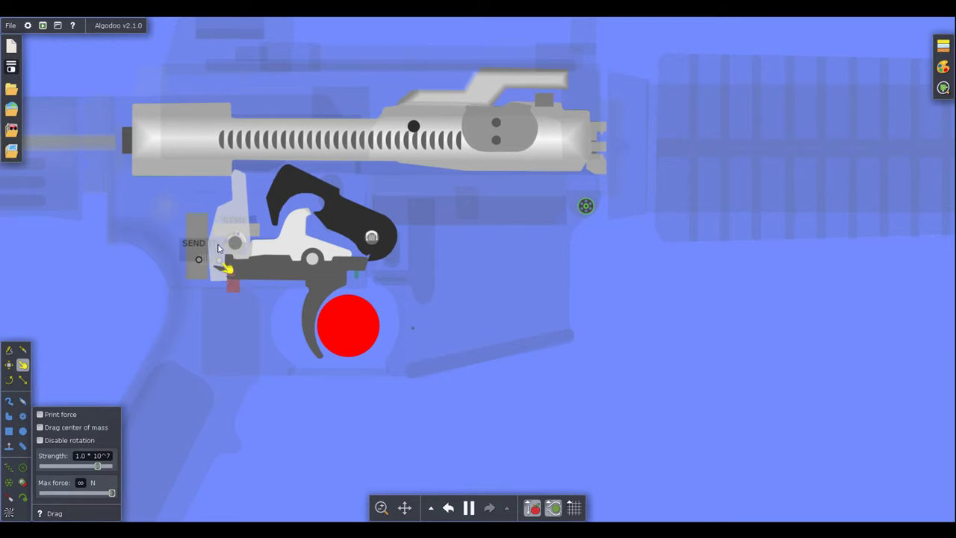
Drag the bolt carrier rearward over the hammer and forward repeatedly, finishing forward.
drag(461, 135, 350, 160)
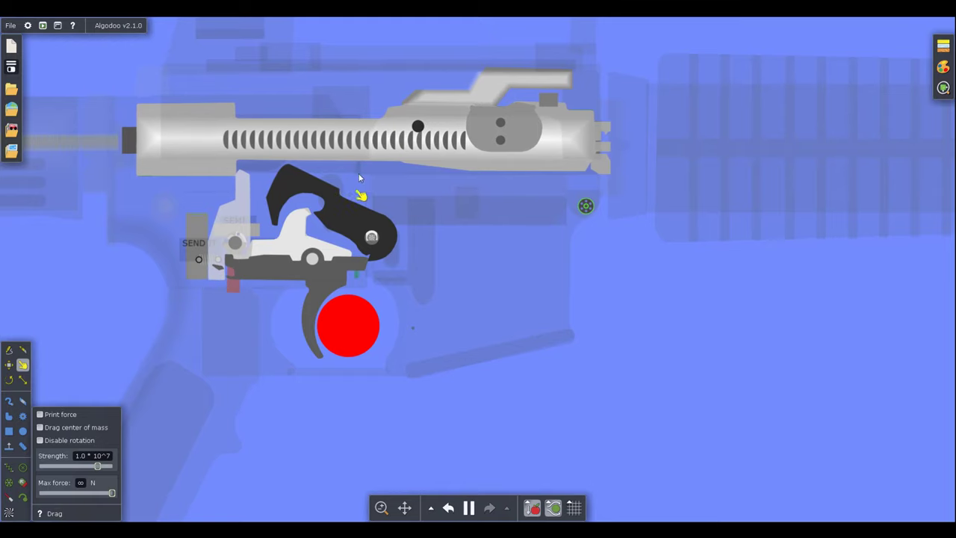
mouse_move(483, 140)
mouse_down()
mouse_move(428, 164)
mouse_move(321, 165)
mouse_move(470, 163)
mouse_move(486, 179)
mouse_up()
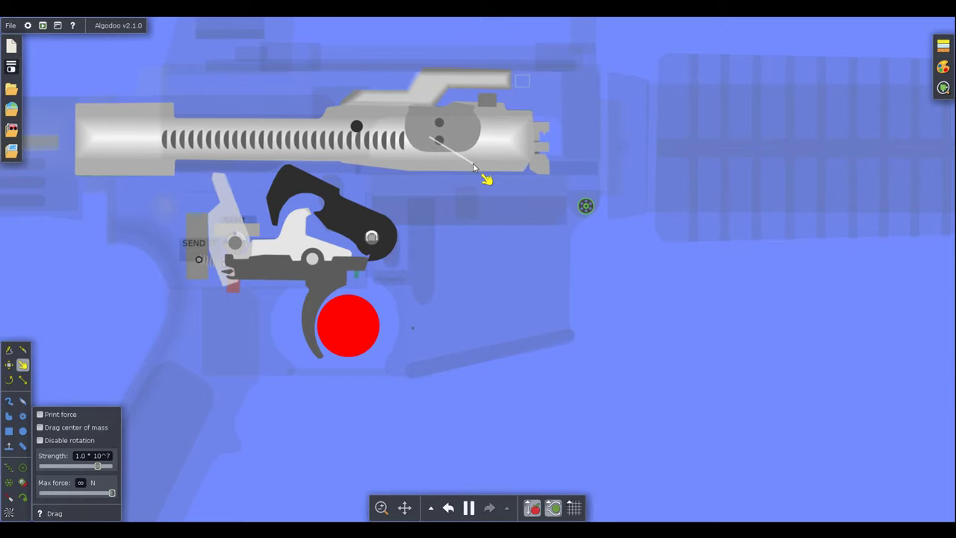
mouse_move(430, 135)
mouse_down()
mouse_move(501, 171)
mouse_move(533, 207)
mouse_move(381, 202)
mouse_move(403, 136)
mouse_move(371, 141)
mouse_move(397, 148)
mouse_up()
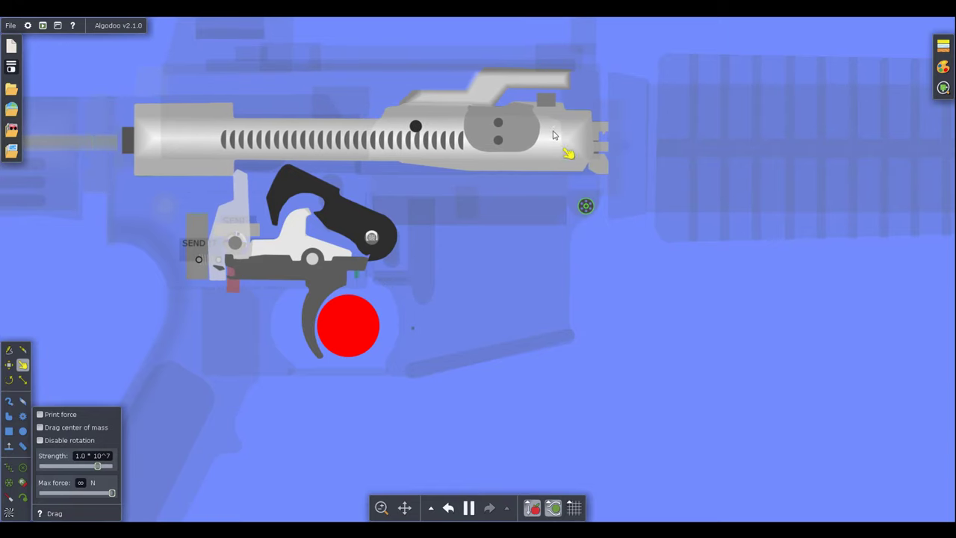
mouse_move(539, 134)
mouse_down()
mouse_move(457, 146)
mouse_move(425, 192)
mouse_up()
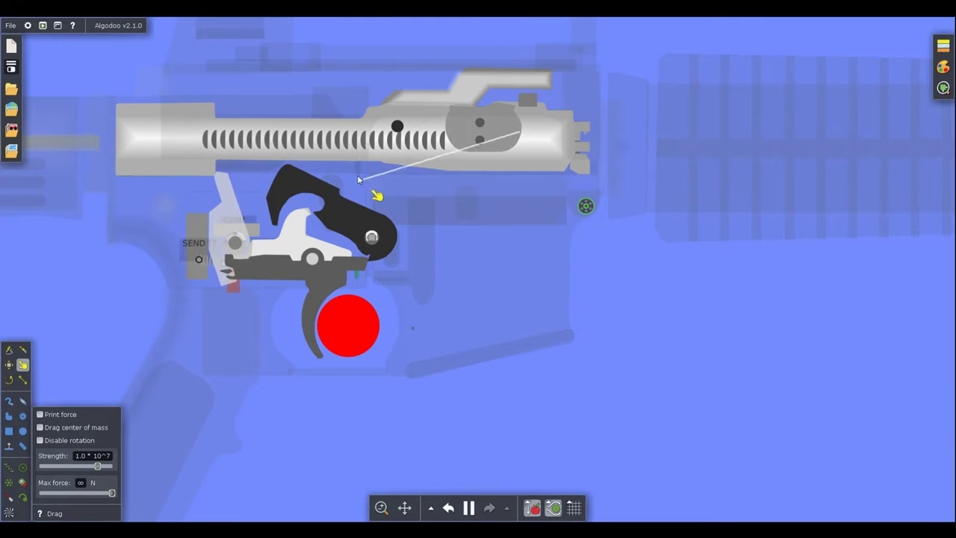
mouse_move(357, 180)
mouse_down()
mouse_move(333, 160)
mouse_move(384, 142)
mouse_move(536, 145)
mouse_move(465, 148)
mouse_up()
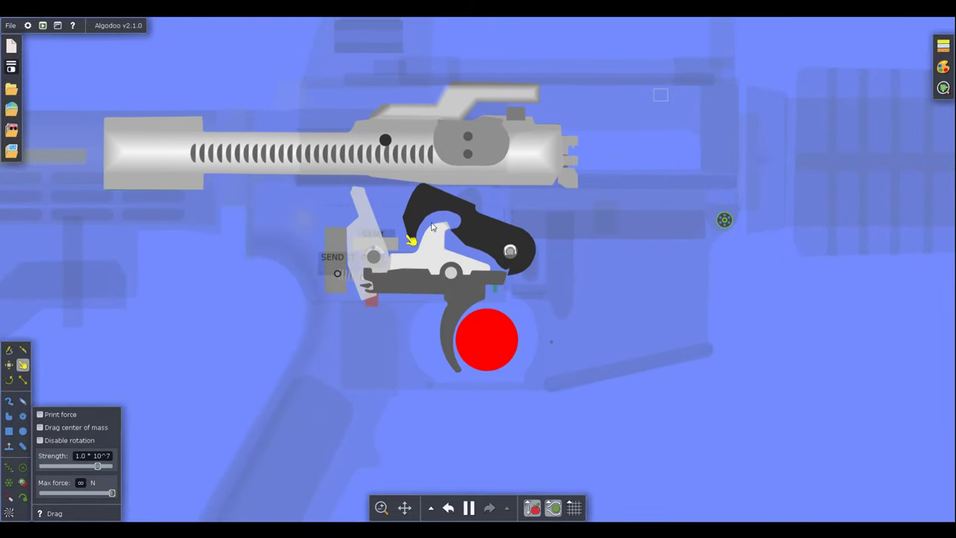
mouse_move(507, 185)
mouse_down()
mouse_move(532, 152)
mouse_move(568, 153)
mouse_up()
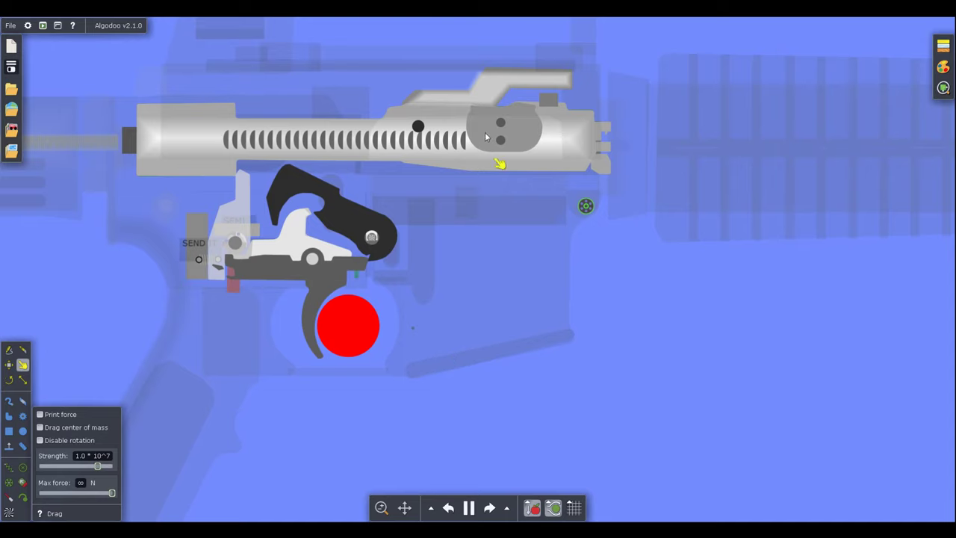
Pull the bolt carrier rearward, pull the trigger twice, then press the red ball against it.
mouse_move(489, 139)
mouse_down()
mouse_move(499, 144)
mouse_move(409, 166)
mouse_up()
drag(333, 338, 10, 331)
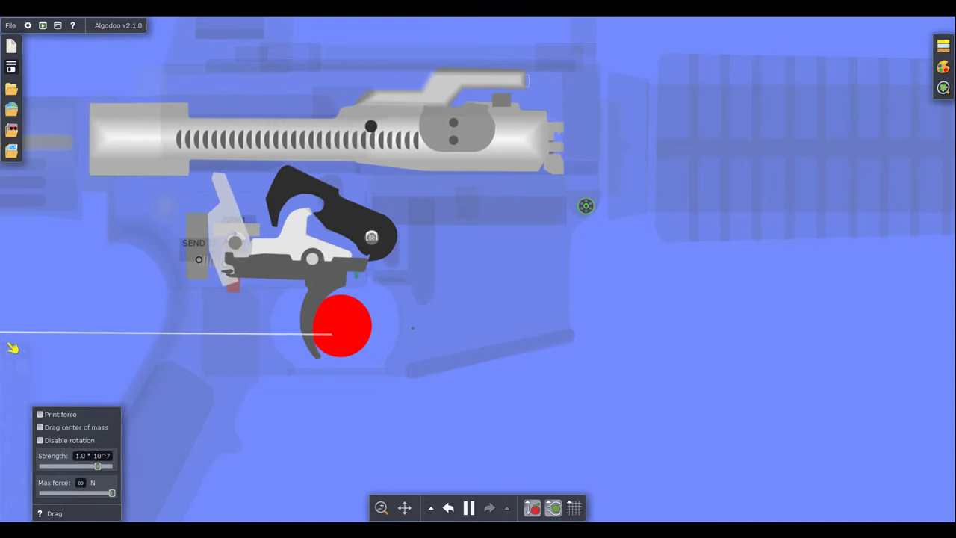
drag(298, 321, 36, 321)
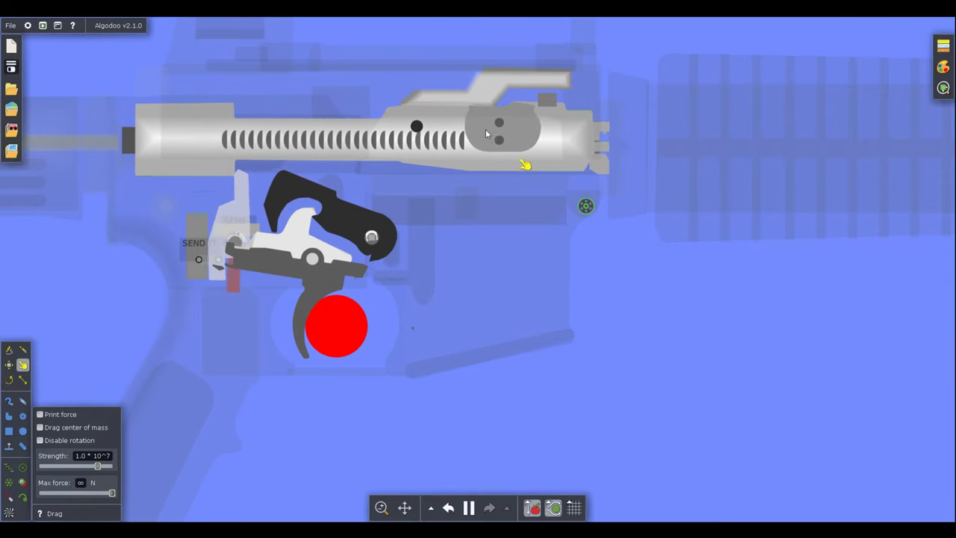
drag(364, 351, 378, 345)
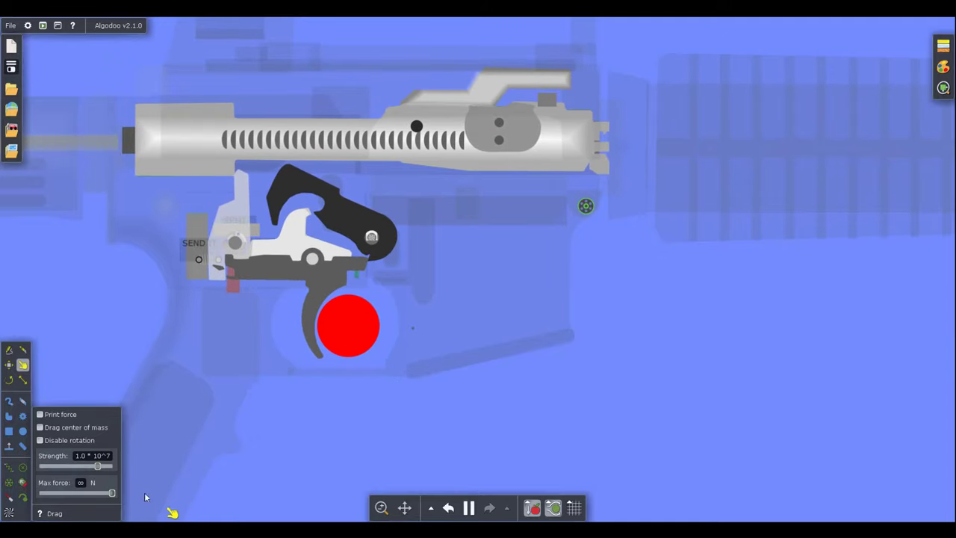
Zoom in, grab the trigger and black hammer, pull the hammer down and let it swing back.
scroll(173, 195, up, 1)
scroll(444, 198, up, 4)
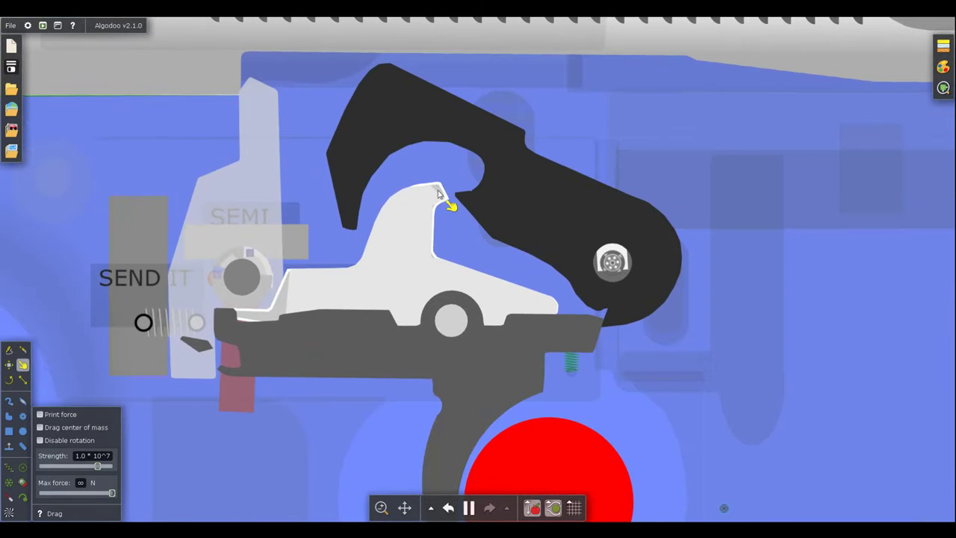
scroll(542, 179, down, 1)
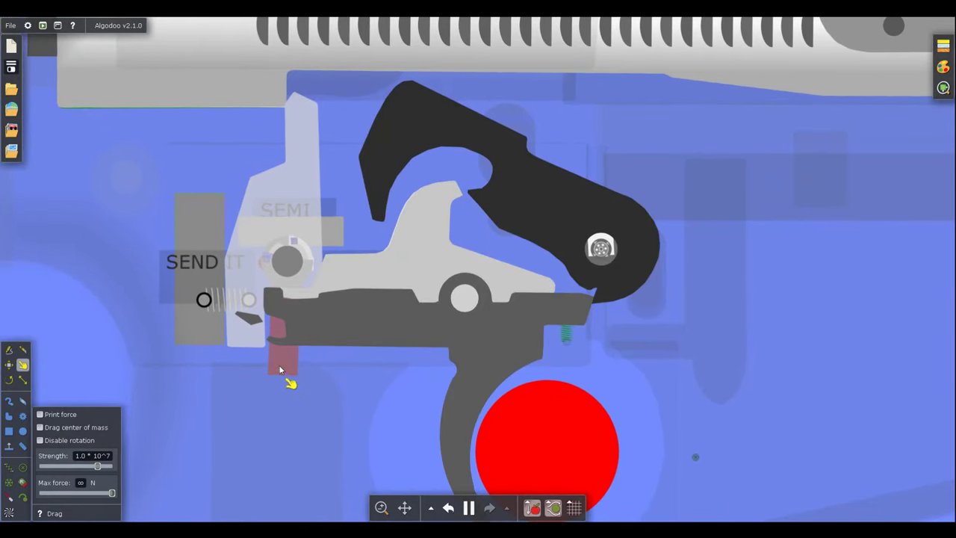
drag(540, 319, 565, 298)
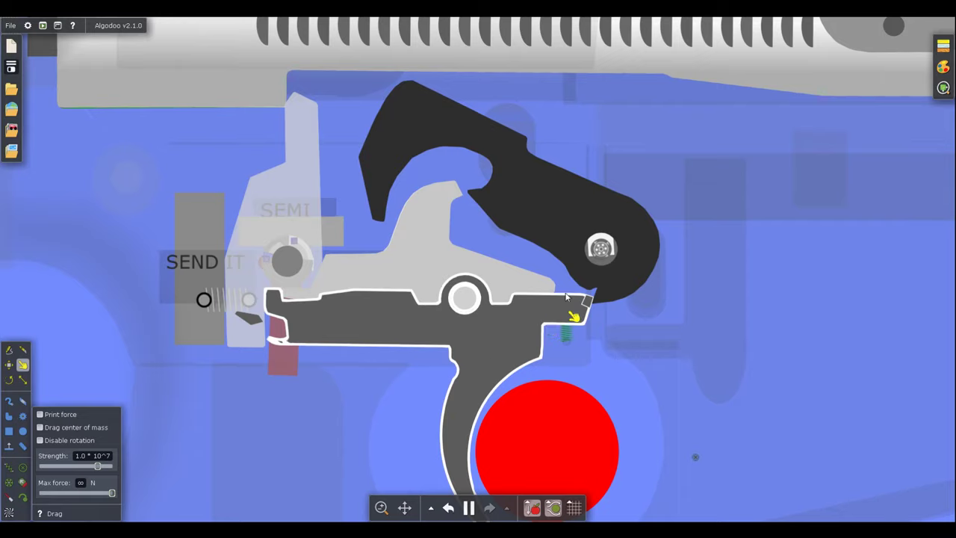
click(558, 224)
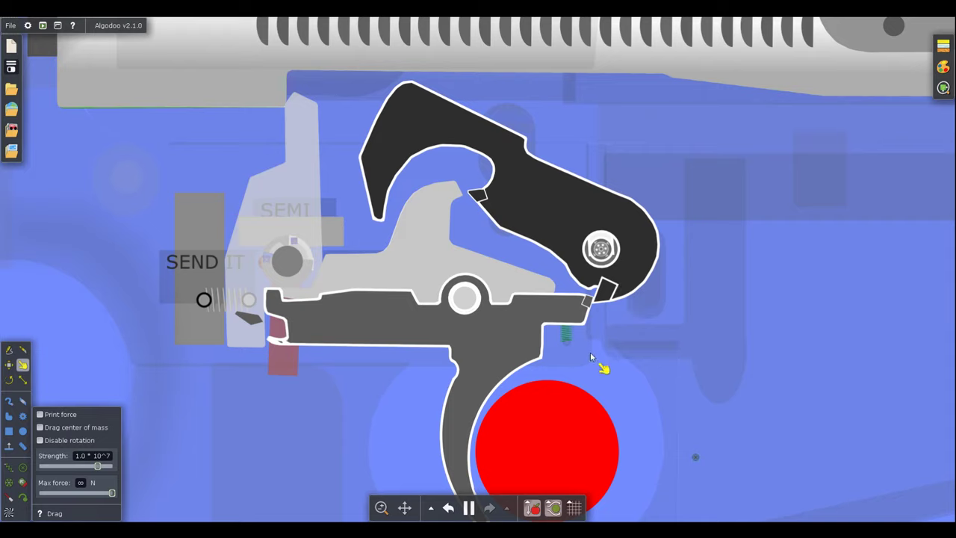
mouse_move(403, 112)
mouse_down()
mouse_move(347, 237)
mouse_move(165, 500)
mouse_move(152, 473)
mouse_move(147, 493)
mouse_move(146, 449)
mouse_move(165, 344)
mouse_move(201, 282)
mouse_up()
mouse_move(270, 234)
mouse_down()
mouse_move(373, 191)
mouse_move(394, 252)
mouse_move(463, 228)
mouse_move(404, 272)
mouse_up()
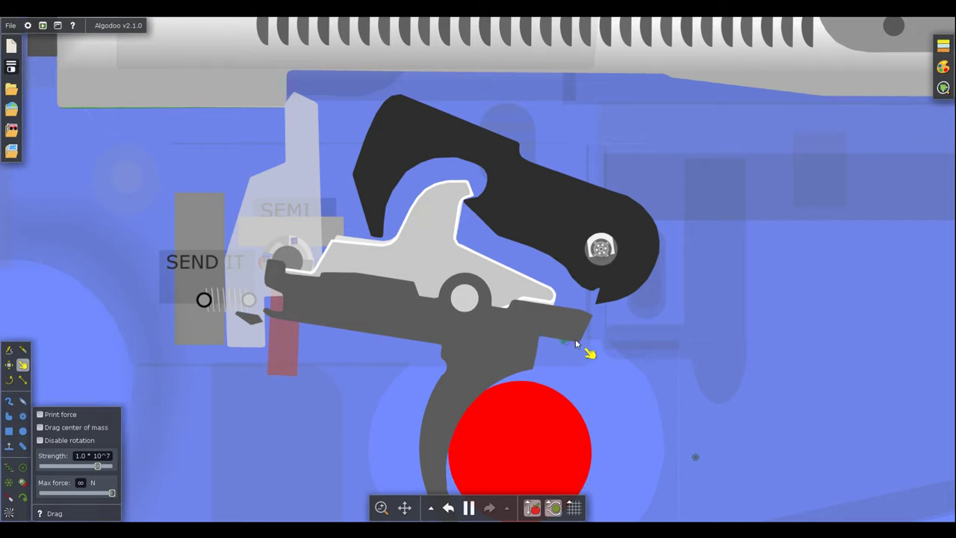
click(614, 381)
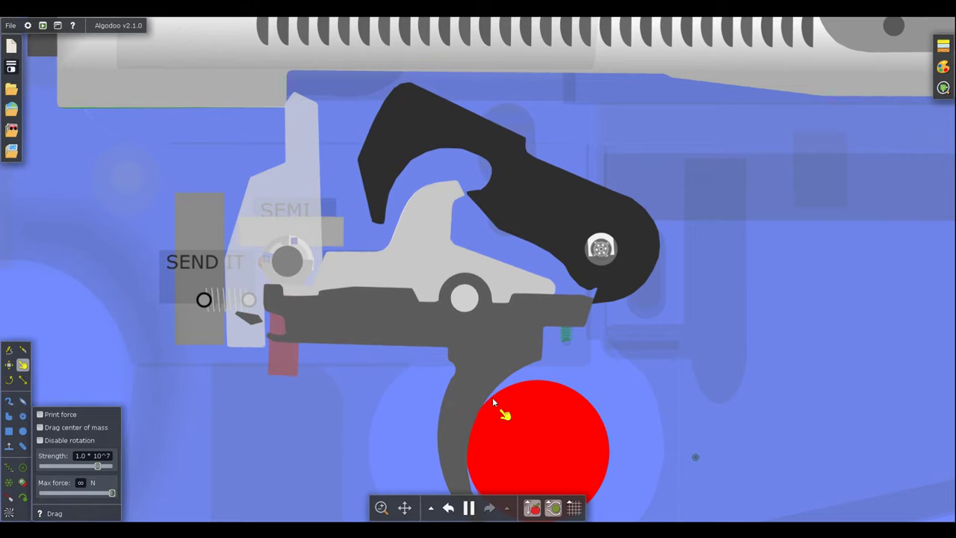
mouse_move(471, 506)
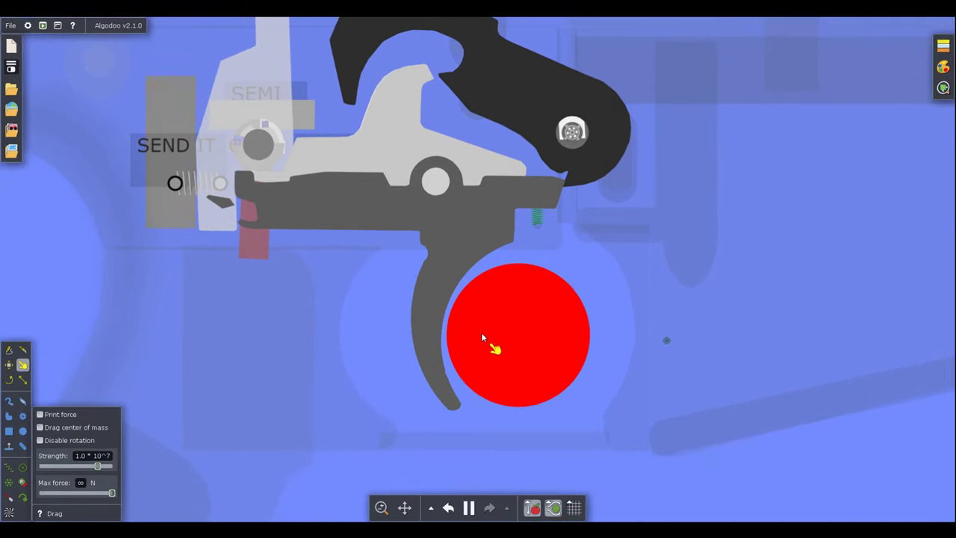
Drag the red ball left against the trigger to pull it back, then zoom out.
right_click(486, 337)
click(583, 278)
click(522, 329)
mouse_move(432, 348)
mouse_down()
mouse_move(12, 392)
mouse_move(373, 367)
mouse_up()
mouse_move(420, 327)
mouse_down()
mouse_move(352, 341)
mouse_move(12, 274)
mouse_move(11, 224)
mouse_up()
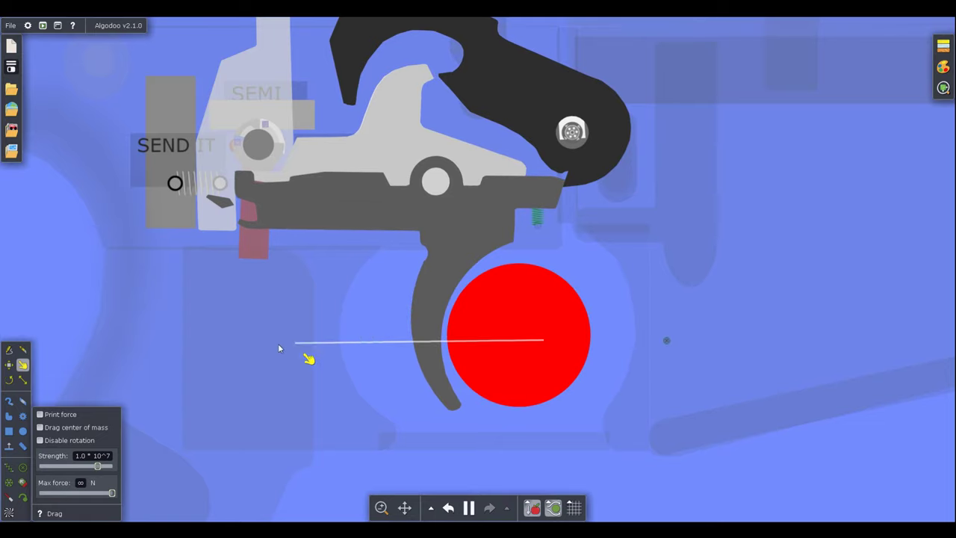
mouse_move(124, 348)
mouse_down()
mouse_move(14, 357)
mouse_move(145, 323)
mouse_up()
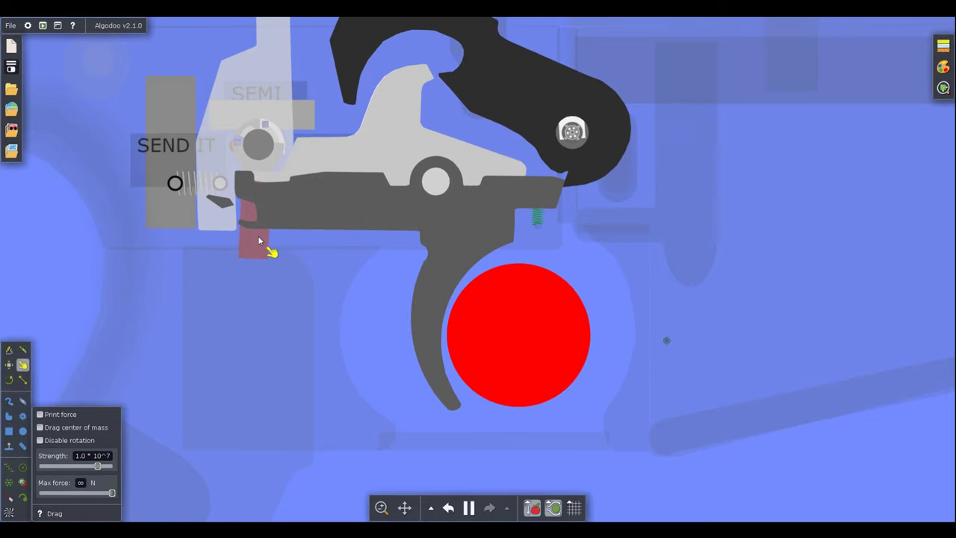
scroll(679, 386, down, 3)
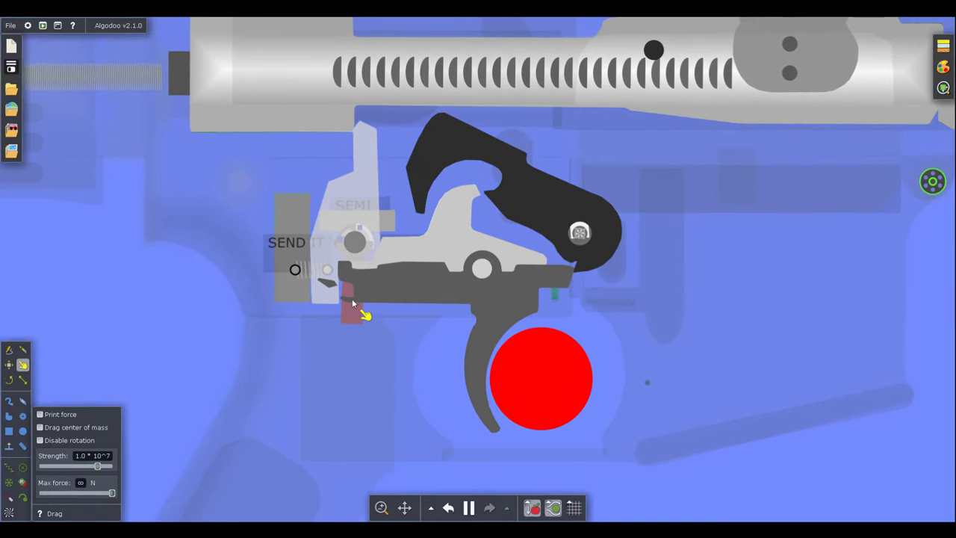
Zoom out, pull the bolt carrier rearward and release it, then draw it back again.
scroll(363, 314, down, 1)
mouse_move(641, 112)
mouse_down()
mouse_move(522, 120)
mouse_move(514, 142)
mouse_move(580, 192)
mouse_move(680, 190)
mouse_move(735, 109)
mouse_move(764, 120)
mouse_move(768, 133)
mouse_up()
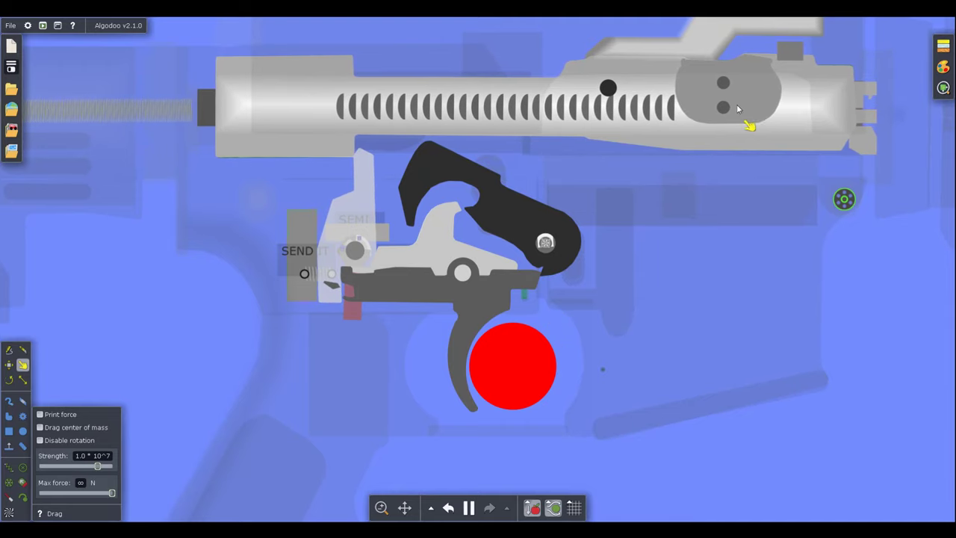
drag(833, 104, 858, 123)
mouse_move(373, 167)
mouse_down()
mouse_move(10, 187)
mouse_move(533, 199)
mouse_move(656, 130)
mouse_up()
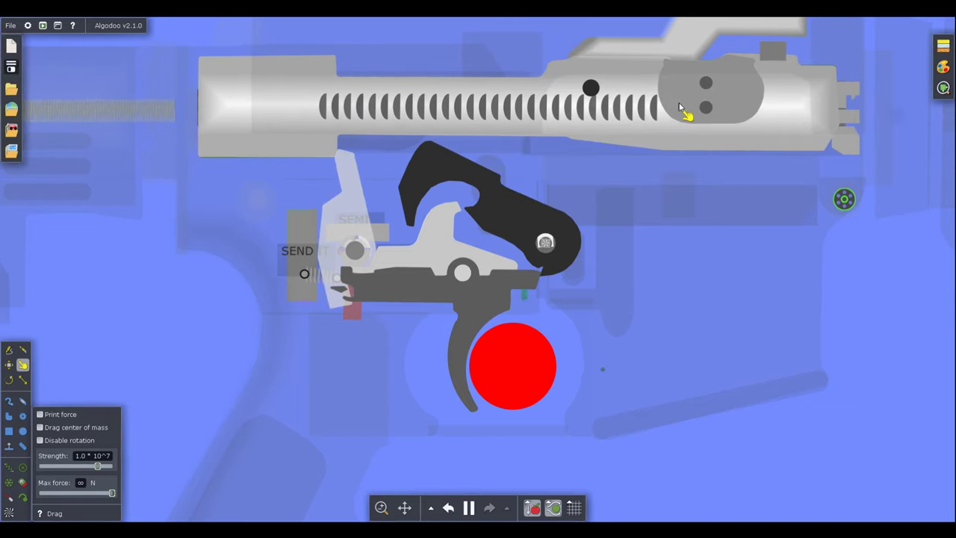
Select and deselect the bolt carrier, then tug the red catch block down and grey disconnector left.
click(687, 127)
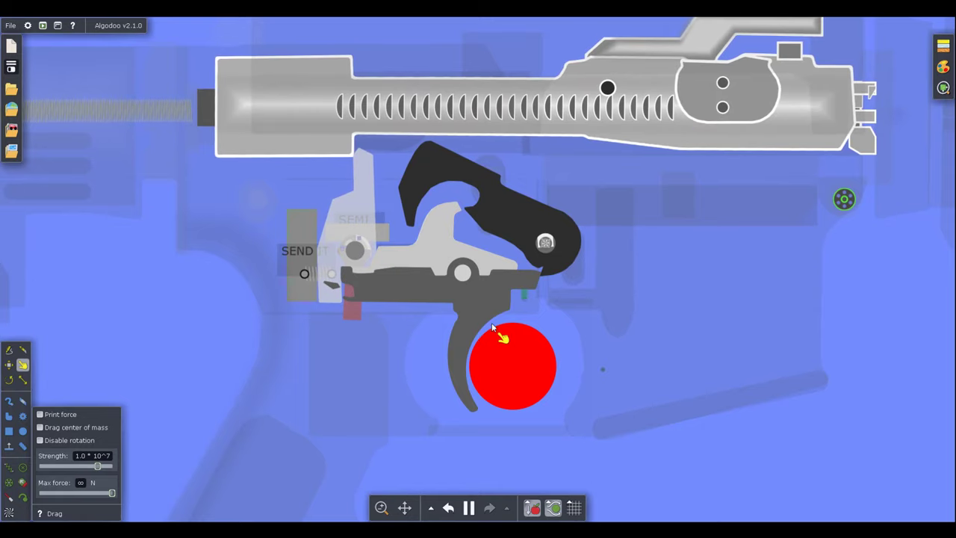
click(522, 327)
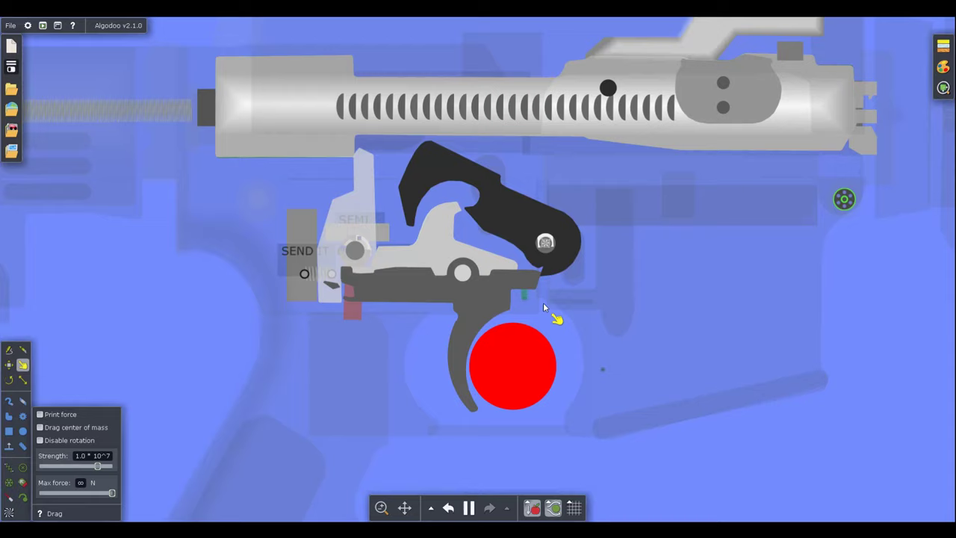
right_click(543, 306)
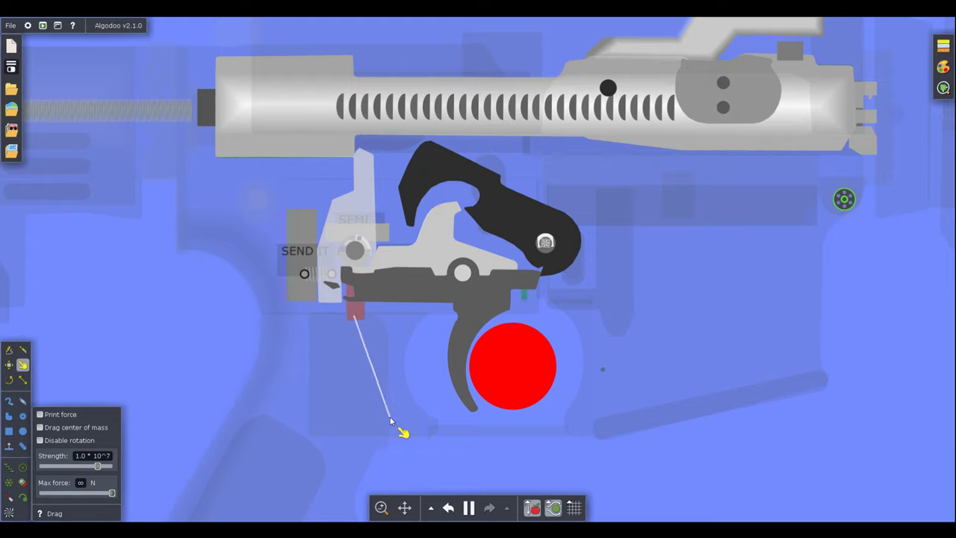
drag(388, 412, 396, 402)
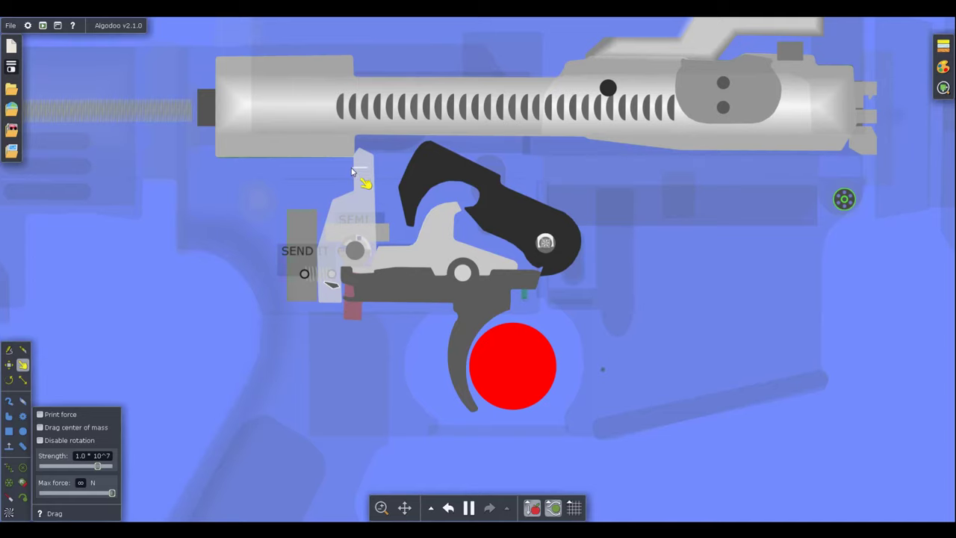
mouse_move(337, 171)
mouse_down()
mouse_move(261, 174)
mouse_move(377, 177)
mouse_move(207, 180)
mouse_move(146, 187)
mouse_move(135, 199)
mouse_move(153, 196)
mouse_up()
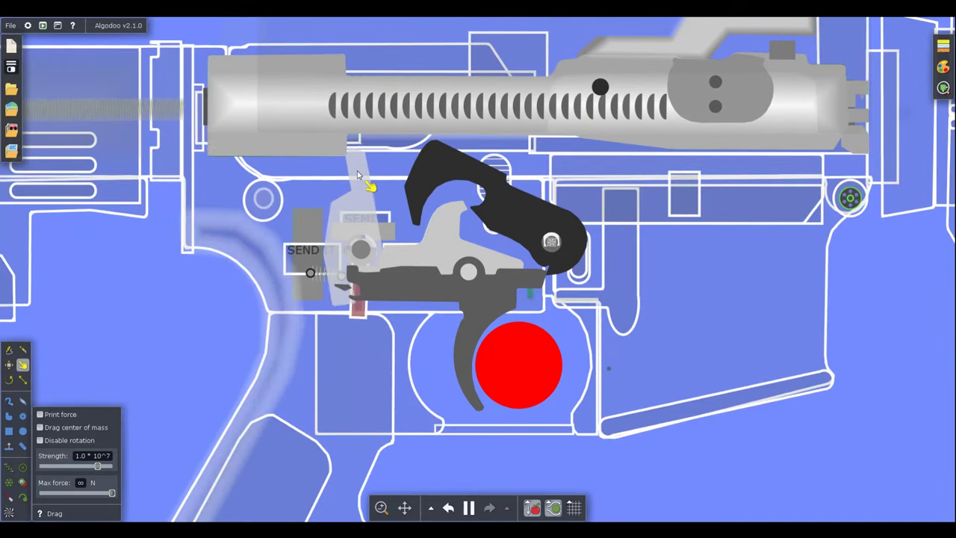
click(357, 175)
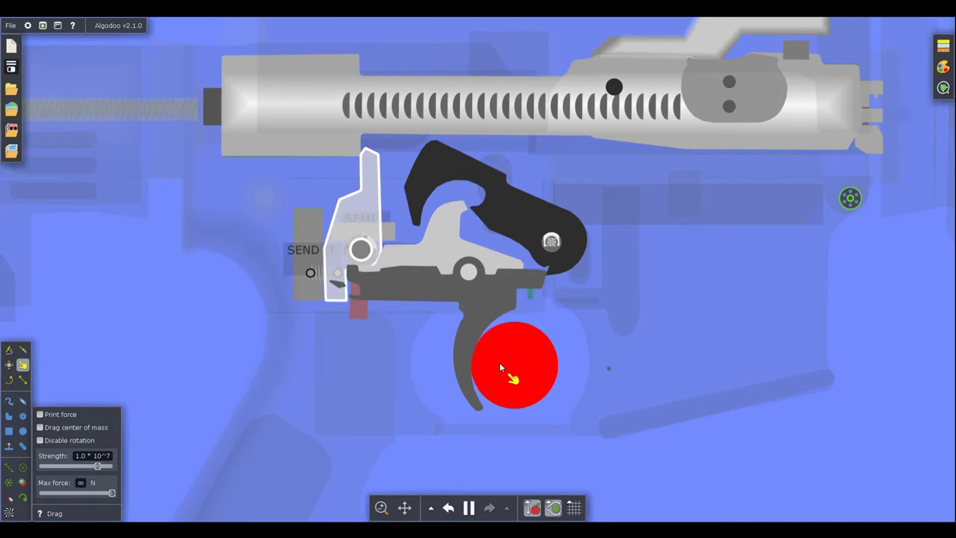
mouse_move(501, 366)
mouse_down()
mouse_move(504, 387)
mouse_move(490, 386)
mouse_move(538, 351)
mouse_up()
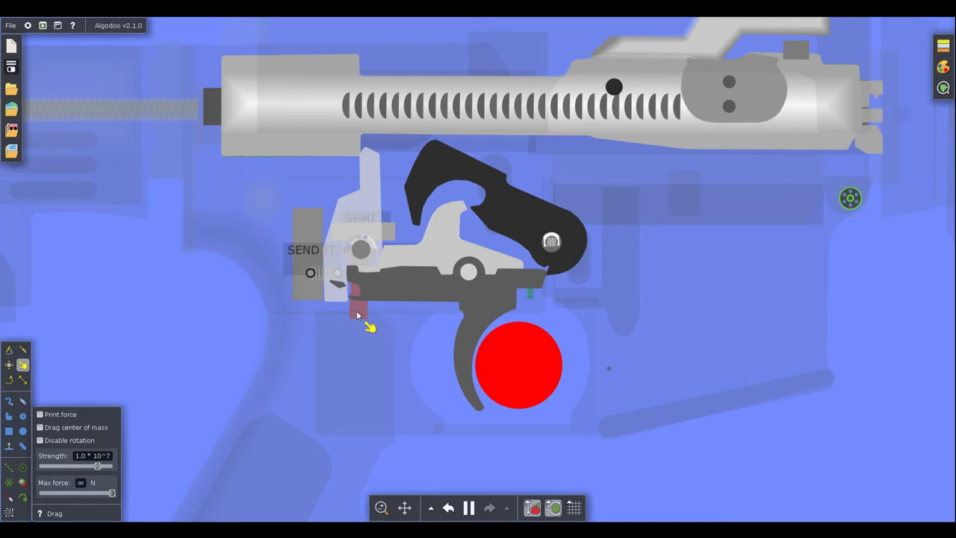
mouse_move(581, 361)
mouse_down()
mouse_move(642, 193)
mouse_move(618, 235)
mouse_up()
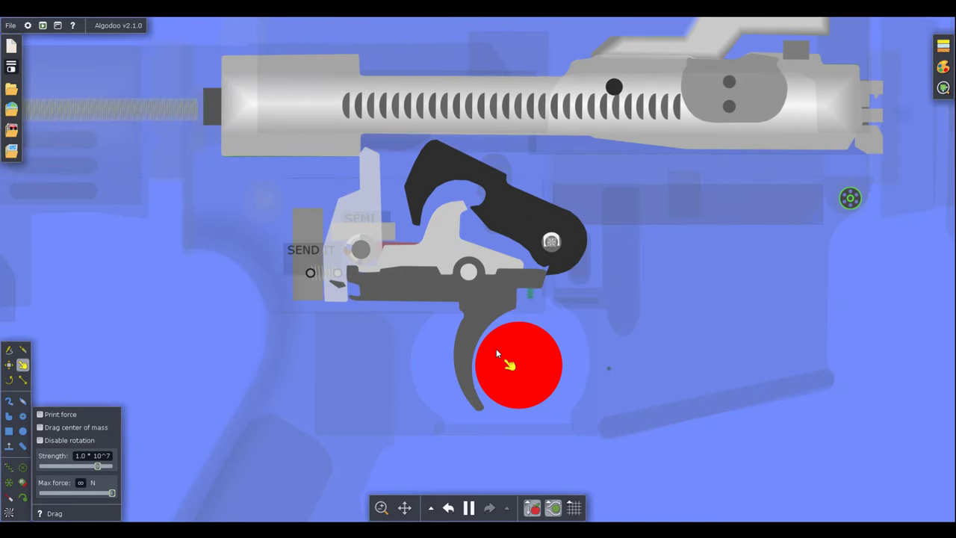
drag(351, 386, 288, 370)
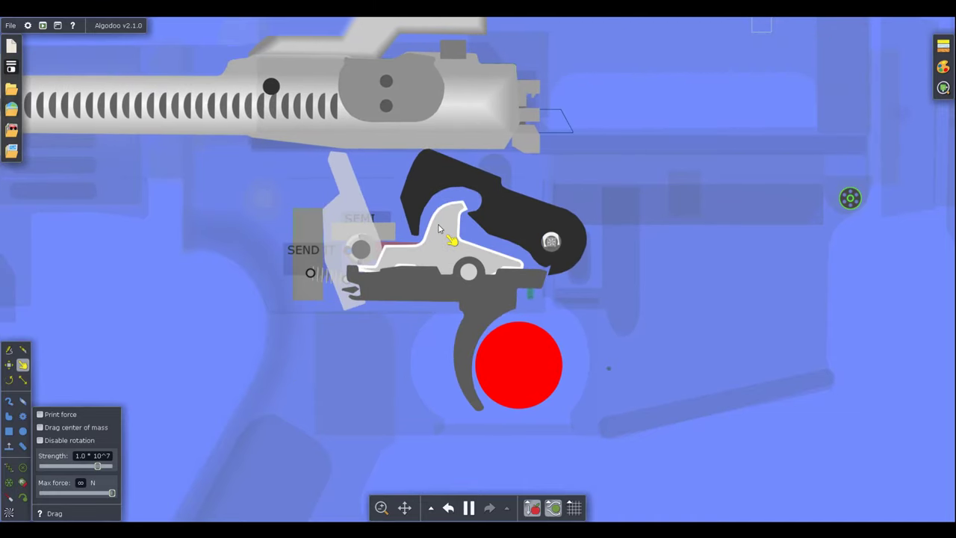
Zoom in and tug the disconnector tip, trigger rear and hammer edge so the hammer rotates.
scroll(451, 214, up, 3)
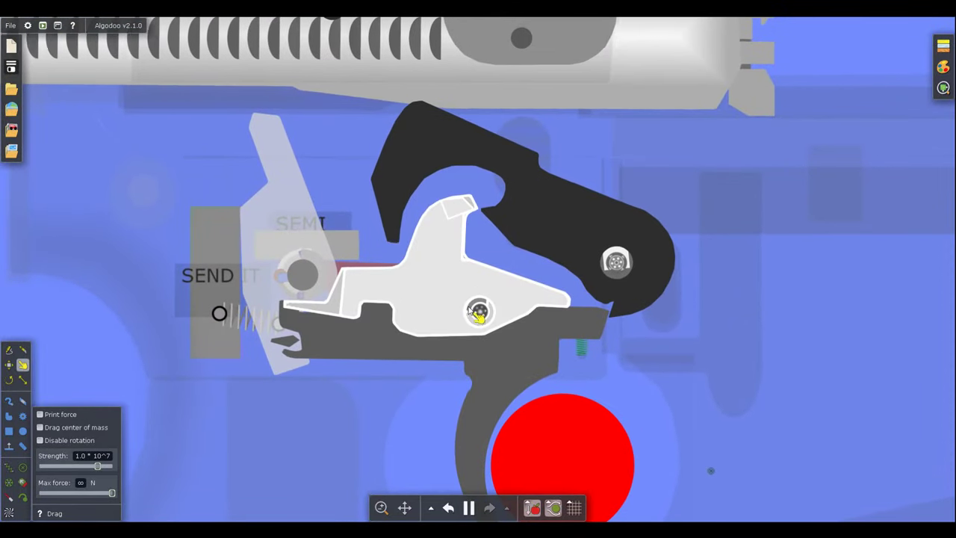
scroll(445, 221, up, 1)
scroll(445, 221, up, 3)
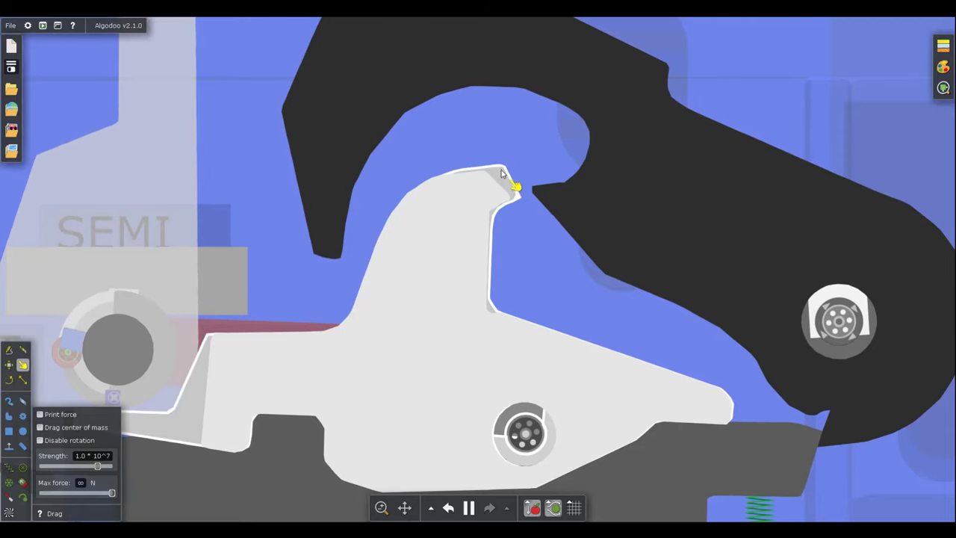
mouse_move(505, 175)
mouse_down()
mouse_move(472, 196)
mouse_move(470, 186)
mouse_move(496, 169)
mouse_up()
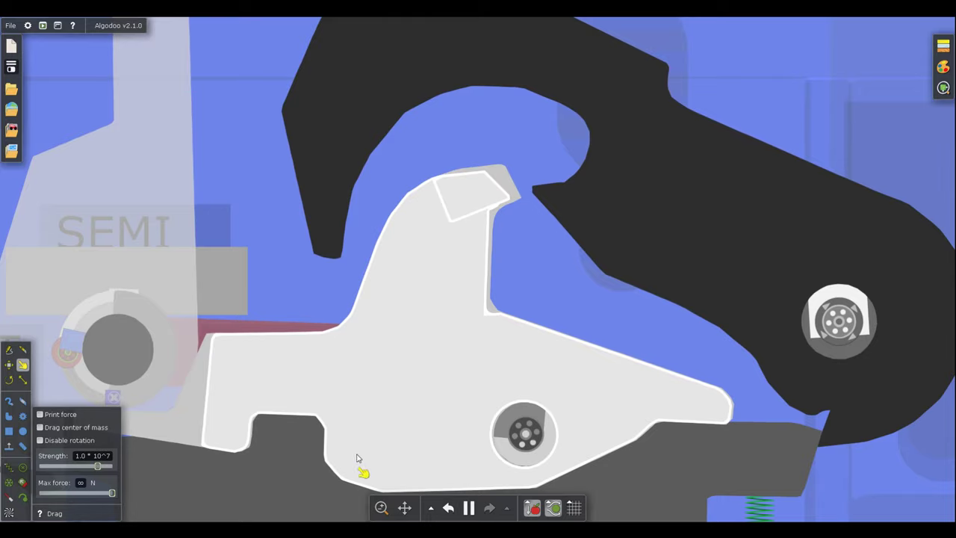
scroll(478, 262, down, 5)
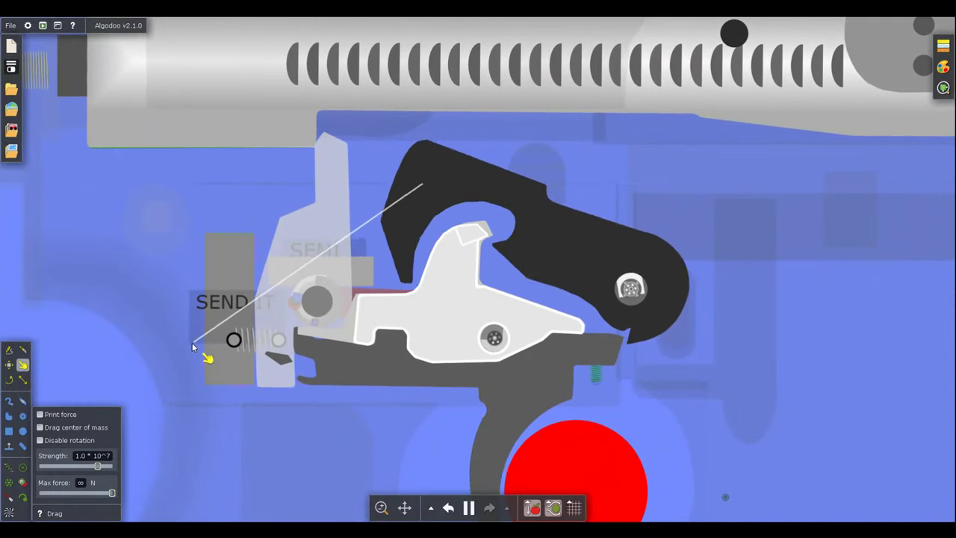
mouse_move(191, 344)
mouse_down()
mouse_move(202, 293)
mouse_move(235, 262)
mouse_up()
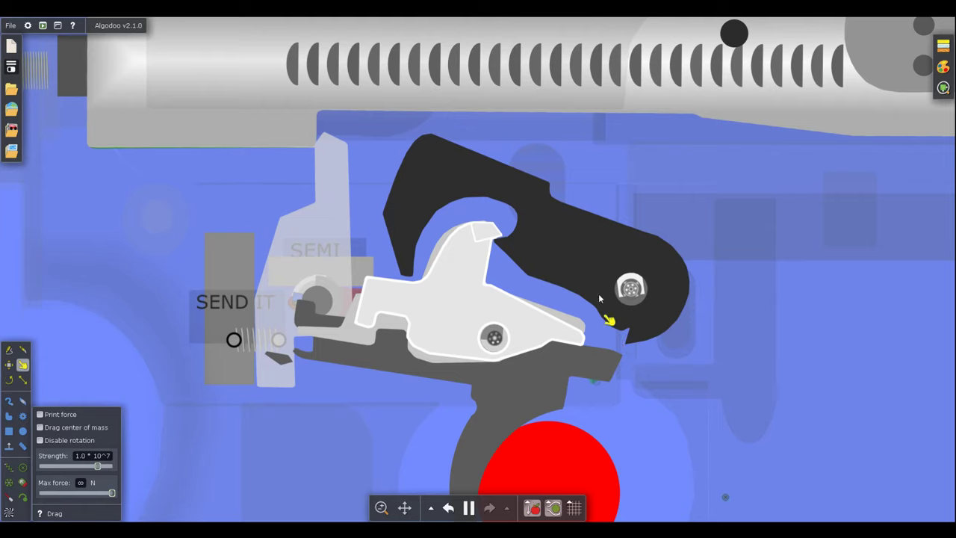
mouse_move(404, 192)
mouse_down()
mouse_move(347, 251)
mouse_move(132, 350)
mouse_move(111, 376)
mouse_move(105, 248)
mouse_move(115, 222)
mouse_move(57, 344)
mouse_move(82, 239)
mouse_move(234, 256)
mouse_up()
mouse_move(621, 377)
mouse_down()
mouse_move(610, 529)
mouse_move(590, 523)
mouse_up()
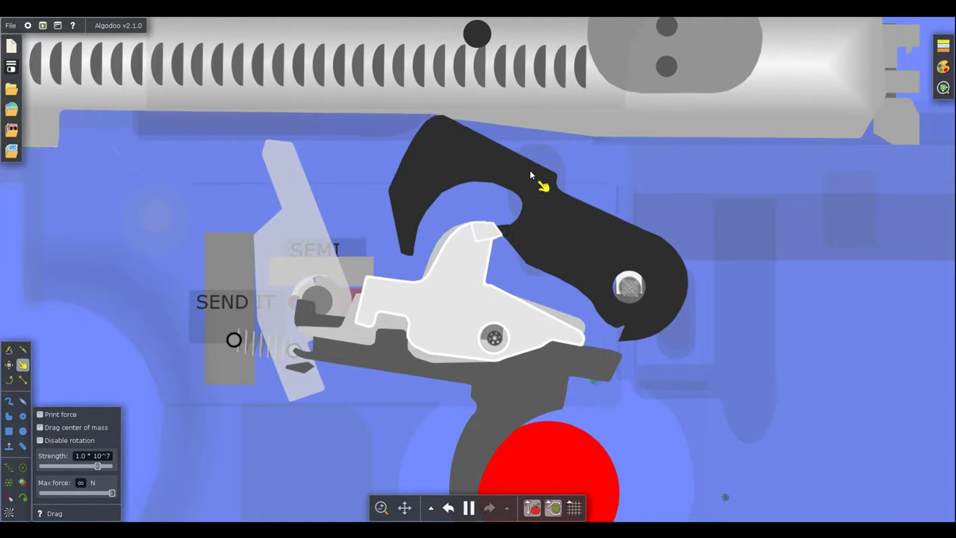
scroll(477, 101, down, 3)
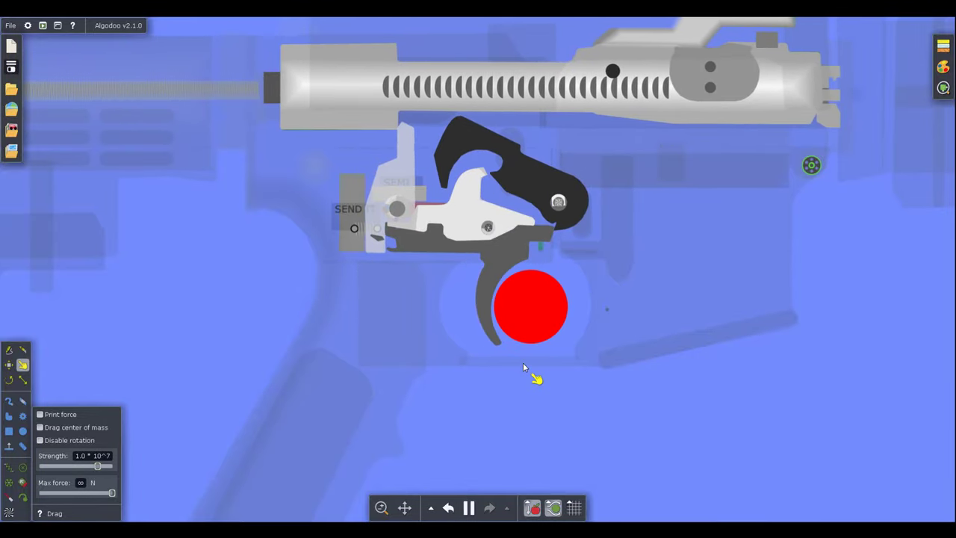
scroll(505, 176, up, 4)
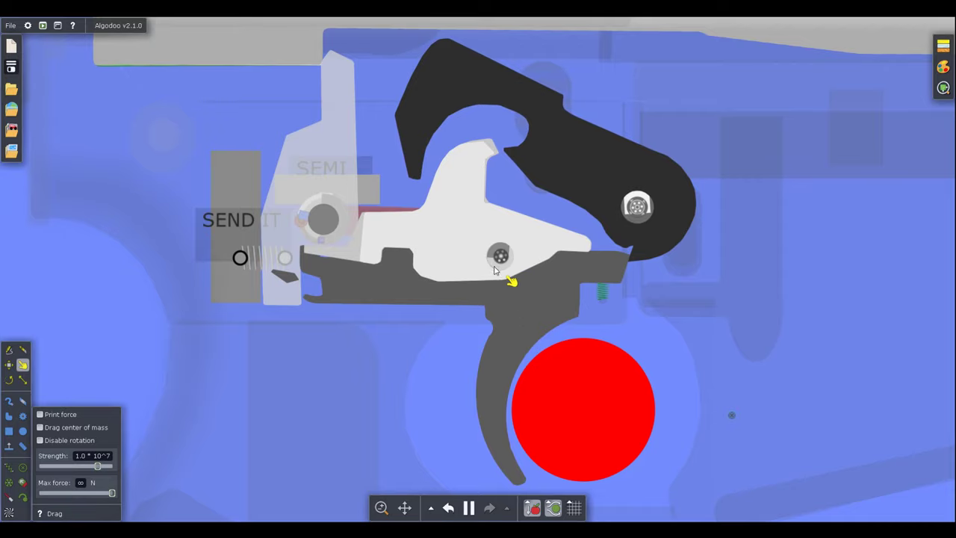
scroll(366, 198, down, 2)
scroll(399, 263, down, 3)
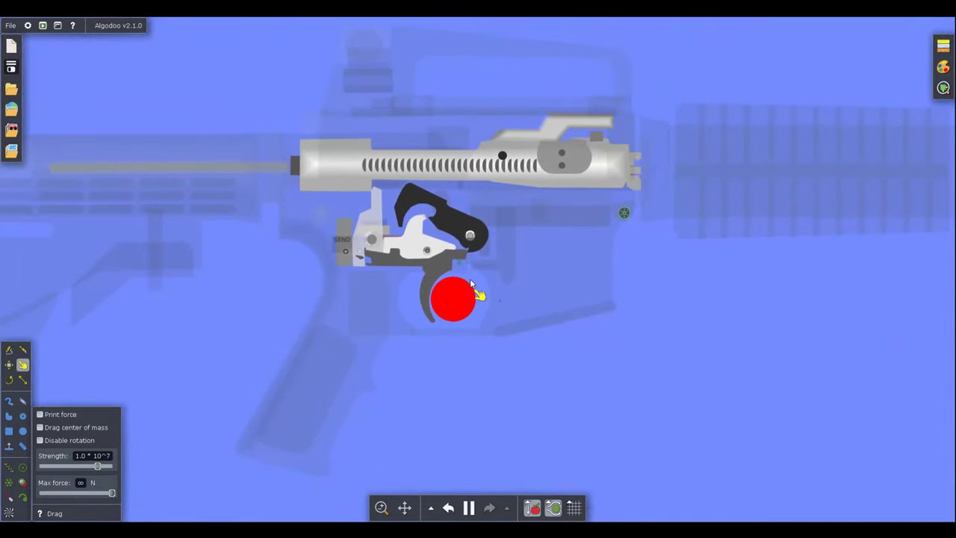
mouse_move(239, 75)
mouse_down()
mouse_move(269, 132)
mouse_move(283, 127)
mouse_move(271, 144)
mouse_move(386, 128)
mouse_move(290, 121)
mouse_move(332, 124)
mouse_up()
scroll(283, 124, down, 2)
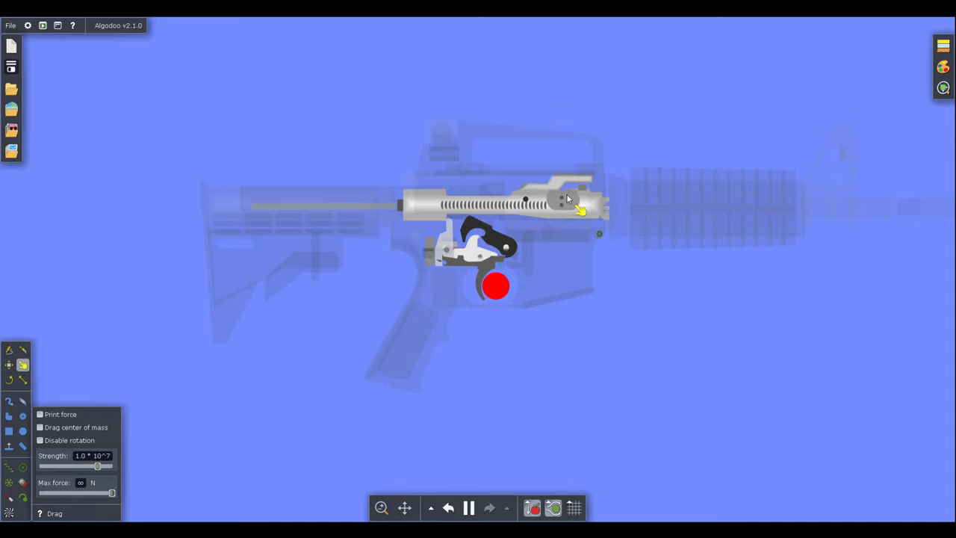
scroll(461, 228, up, 5)
mouse_move(448, 247)
mouse_down()
mouse_move(429, 471)
mouse_move(74, 297)
mouse_move(480, 227)
mouse_up()
mouse_move(732, 143)
mouse_down()
mouse_move(747, 164)
mouse_move(426, 156)
mouse_move(644, 145)
mouse_move(420, 150)
mouse_move(433, 148)
mouse_up()
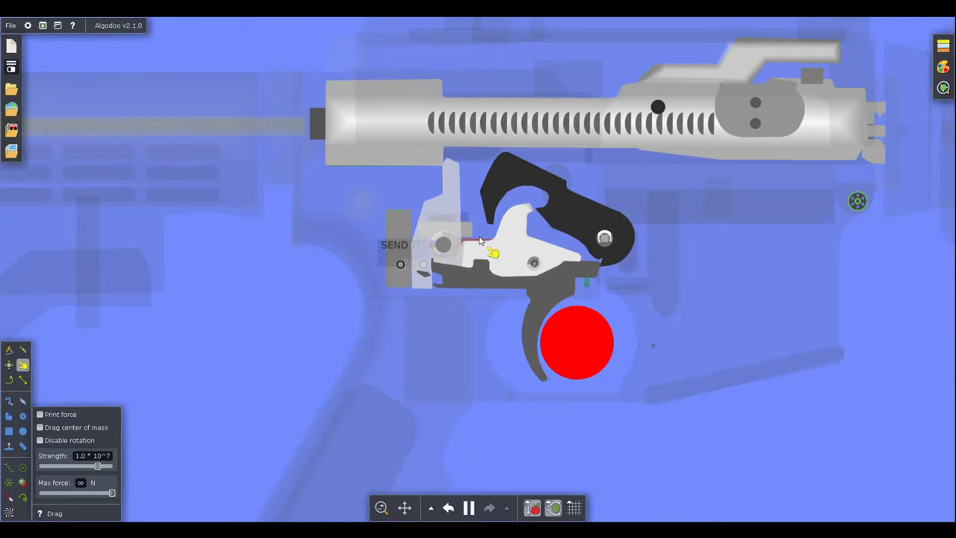
Rotate the fire selector toward SEND, drawing the bolt carrier rearward in between.
mouse_move(479, 242)
mouse_down()
mouse_move(362, 495)
mouse_move(127, 95)
mouse_up()
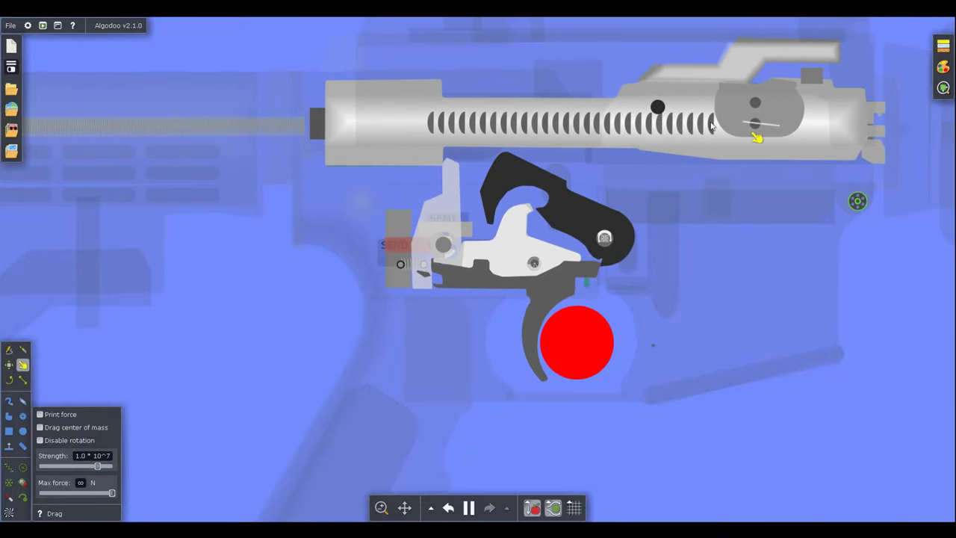
mouse_move(757, 134)
mouse_down()
mouse_move(550, 160)
mouse_move(646, 168)
mouse_up()
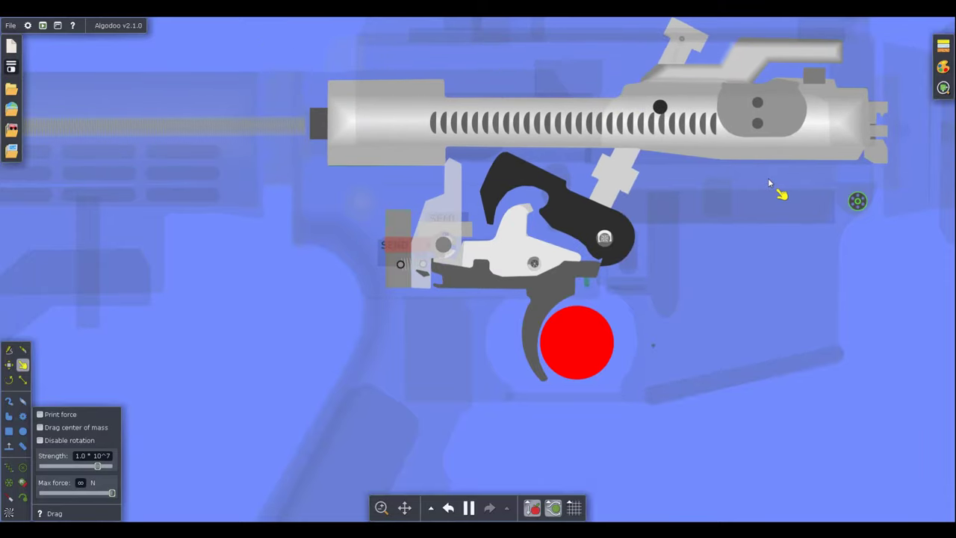
scroll(710, 200, up, 2)
mouse_move(461, 250)
mouse_down()
mouse_move(331, 531)
mouse_move(34, 184)
mouse_up()
scroll(465, 173, down, 2)
Cycle the bolt carrier back and forth and pull the trigger with the selector on SEND.
mouse_move(639, 132)
mouse_down()
mouse_move(468, 140)
mouse_move(599, 132)
mouse_up()
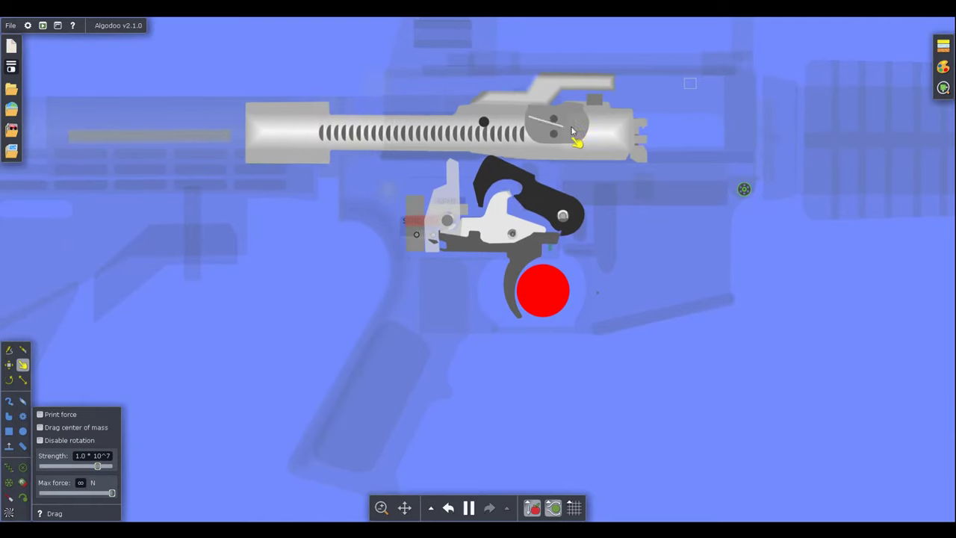
mouse_move(586, 133)
mouse_down()
mouse_move(663, 138)
mouse_move(463, 122)
mouse_move(548, 134)
mouse_move(537, 146)
mouse_up()
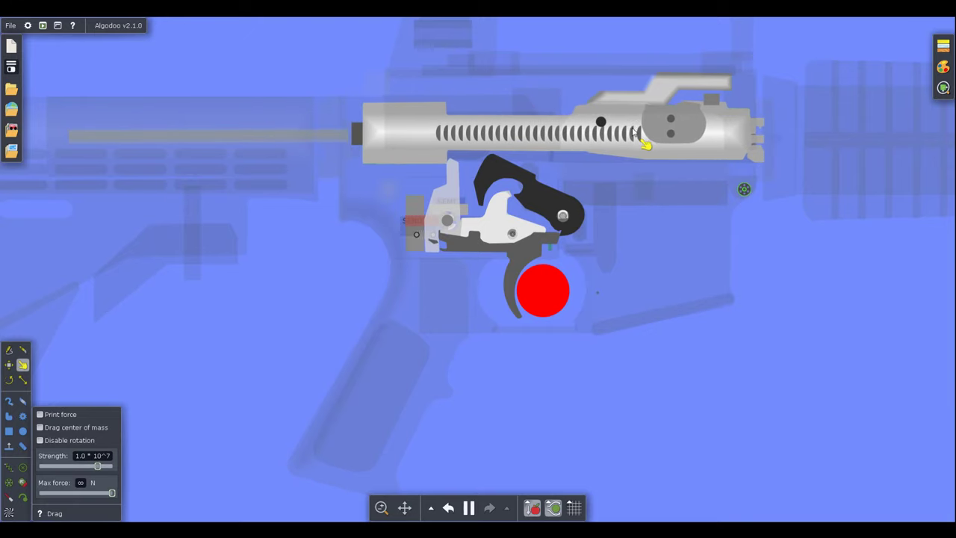
mouse_move(594, 135)
mouse_down()
mouse_move(556, 140)
mouse_move(636, 133)
mouse_up()
mouse_move(433, 238)
mouse_down()
mouse_move(449, 299)
mouse_move(454, 433)
mouse_move(454, 275)
mouse_move(371, 155)
mouse_up()
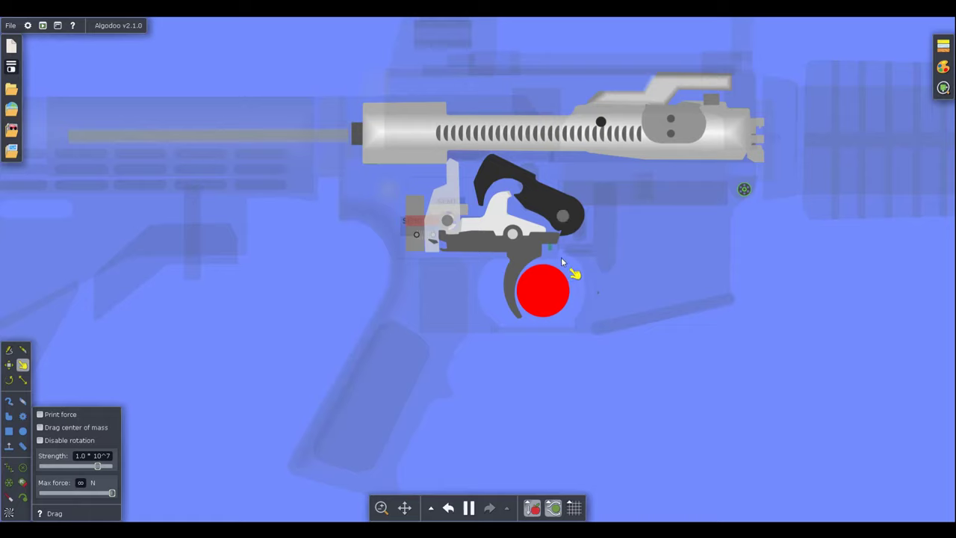
mouse_move(665, 135)
mouse_down()
mouse_move(447, 167)
mouse_move(685, 137)
mouse_up()
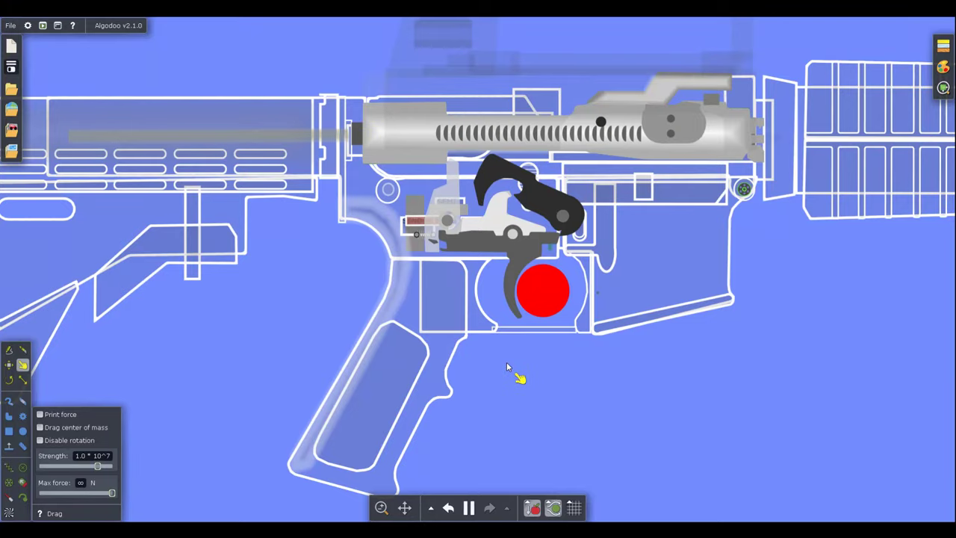
Zoom out to the full rifle, then zoom back in to centre the trigger group.
scroll(506, 366, down, 5)
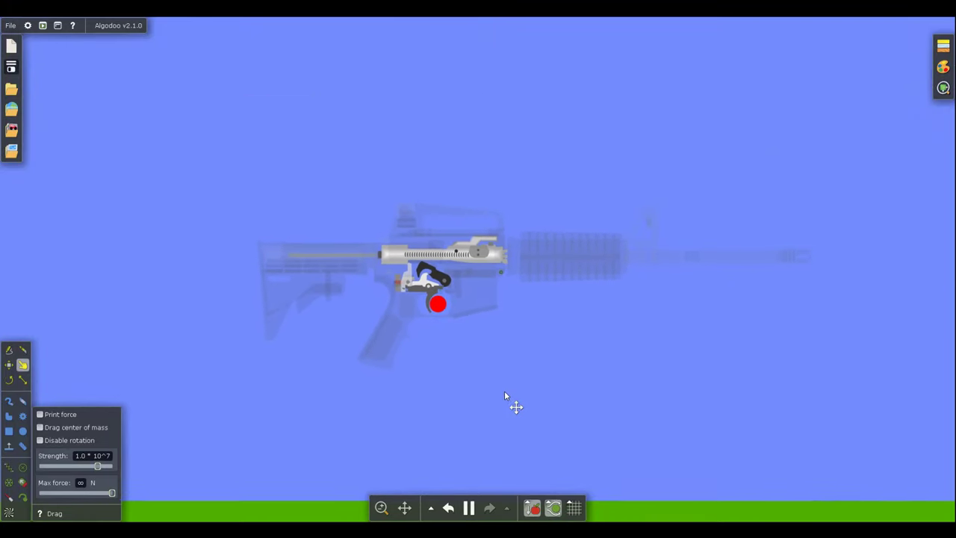
scroll(505, 393, up, 3)
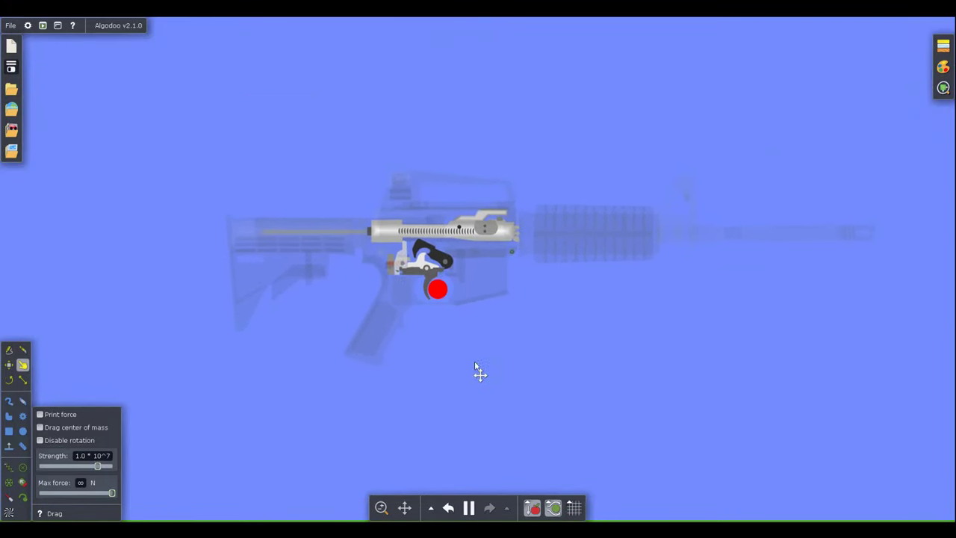
scroll(485, 370, up, 2)
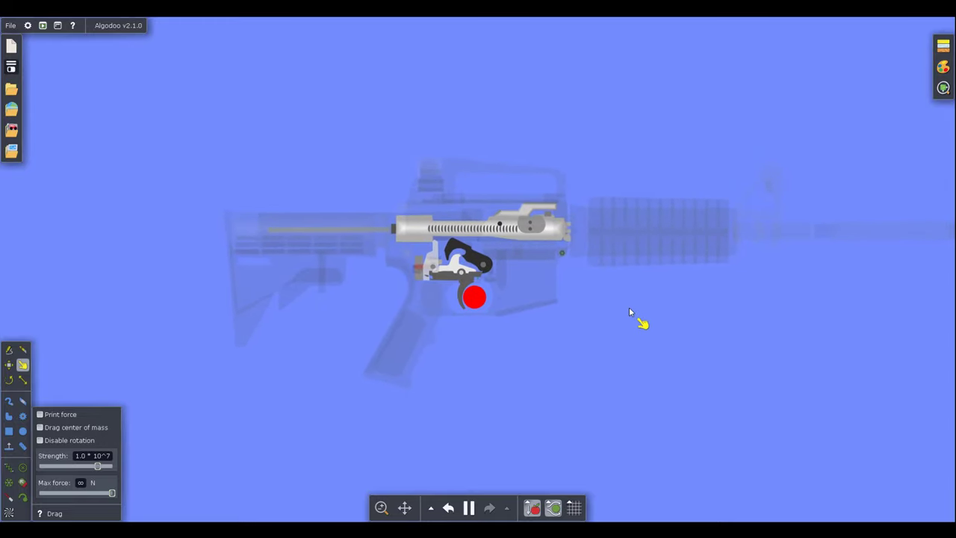